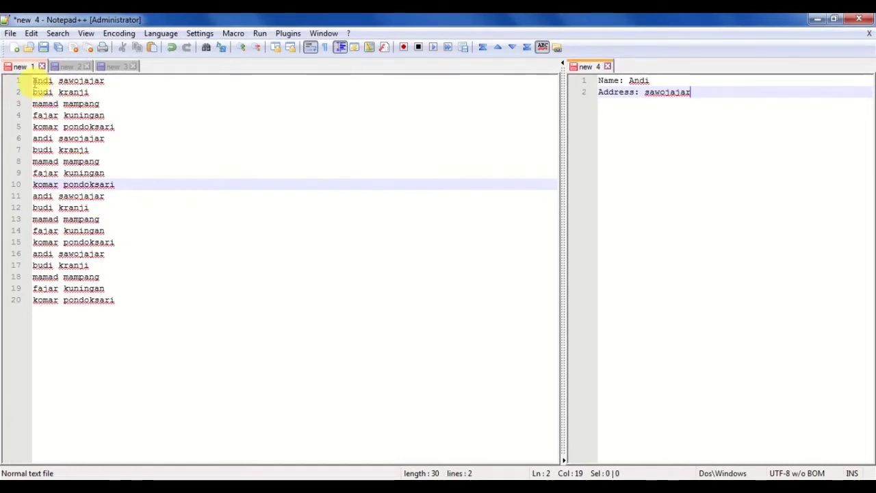
Compare the full list in new 1 with the two-line Name and Address layout in new 4
drag(33, 81, 245, 309)
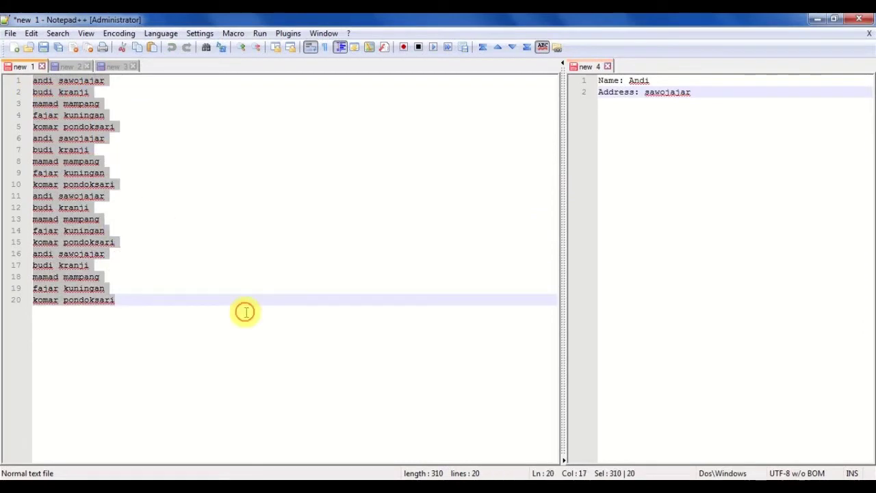
click(672, 151)
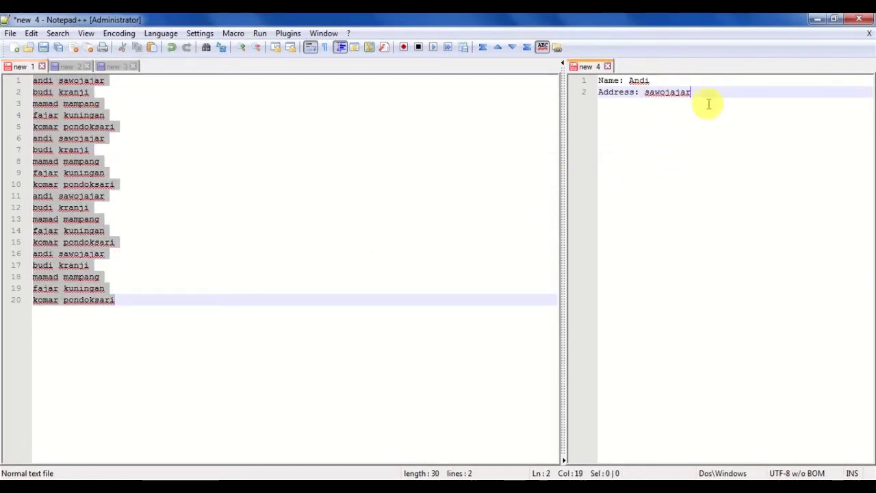
drag(708, 99, 594, 74)
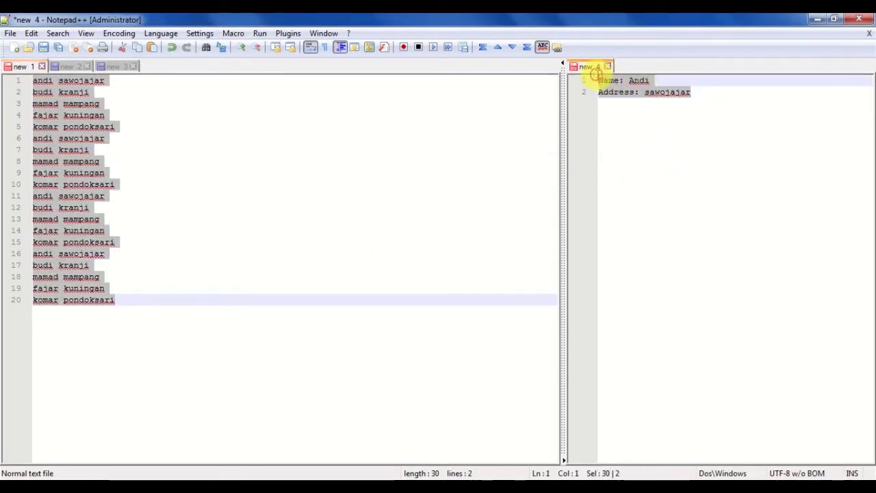
Replace every space in new 1 with " Address: ", keeping a space on both sides, starting from line 1
click(358, 82)
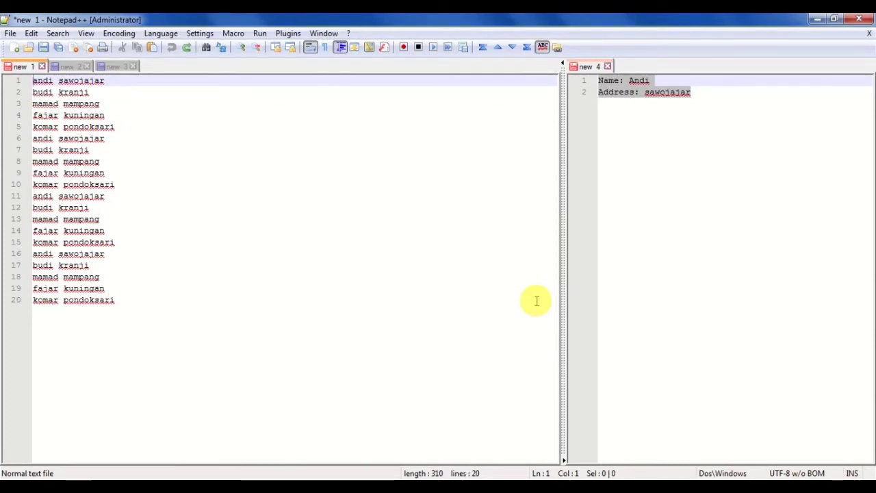
key(ctrl+f)
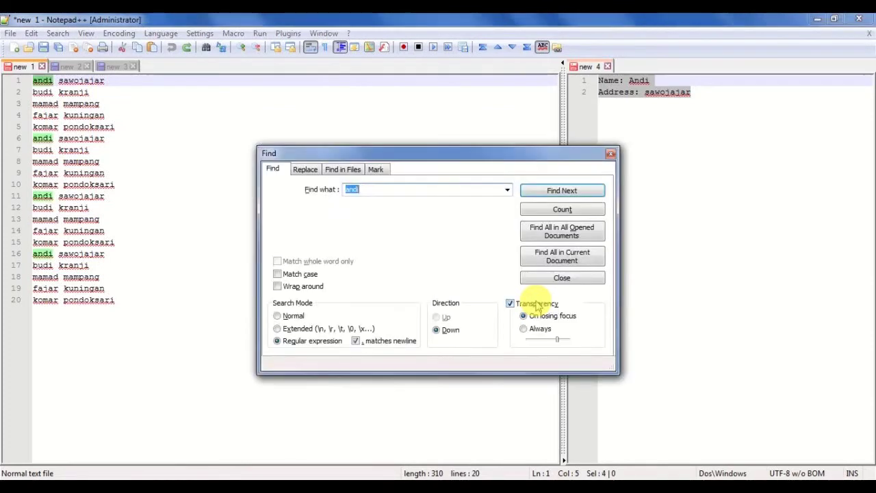
click(306, 169)
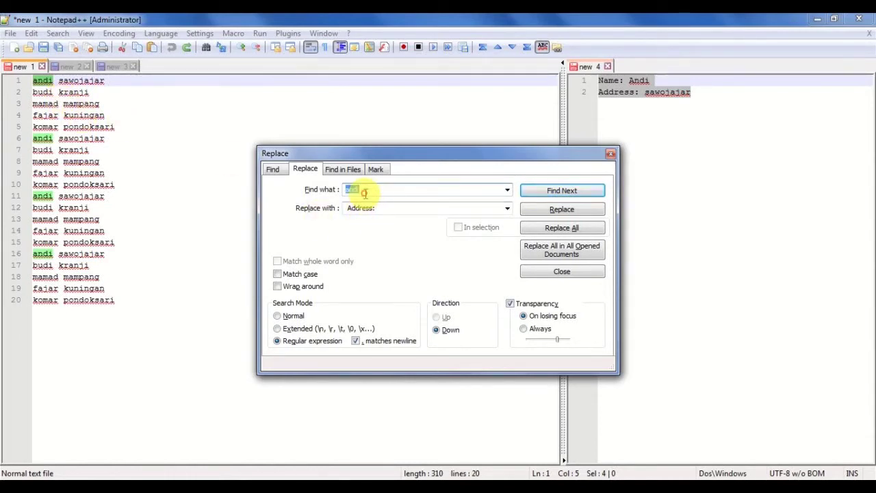
key(Delete)
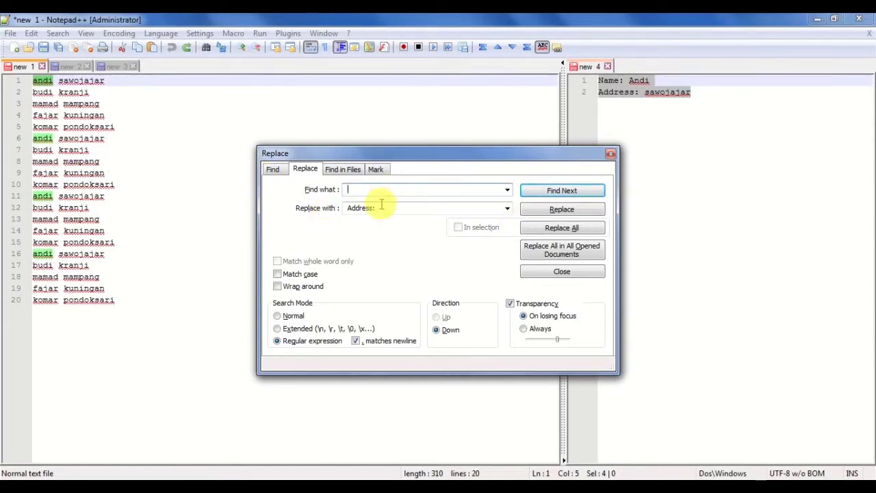
double_click(347, 208)
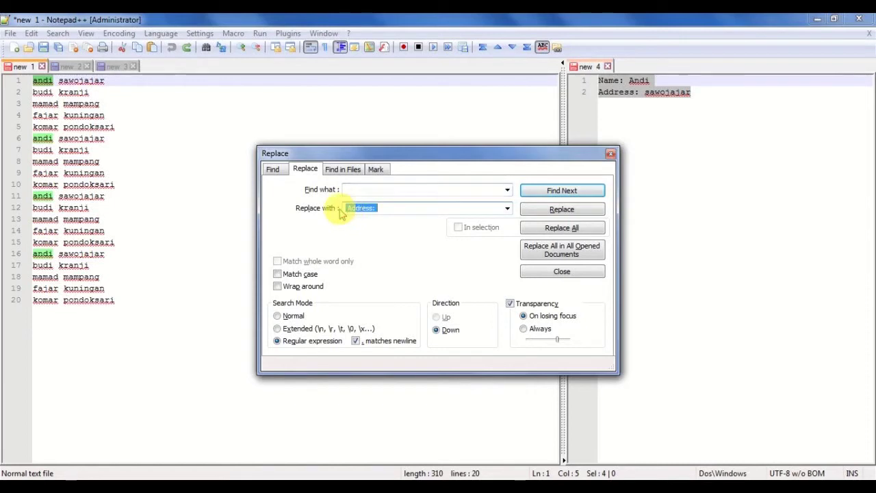
key(BackSpace)
text(Ad)
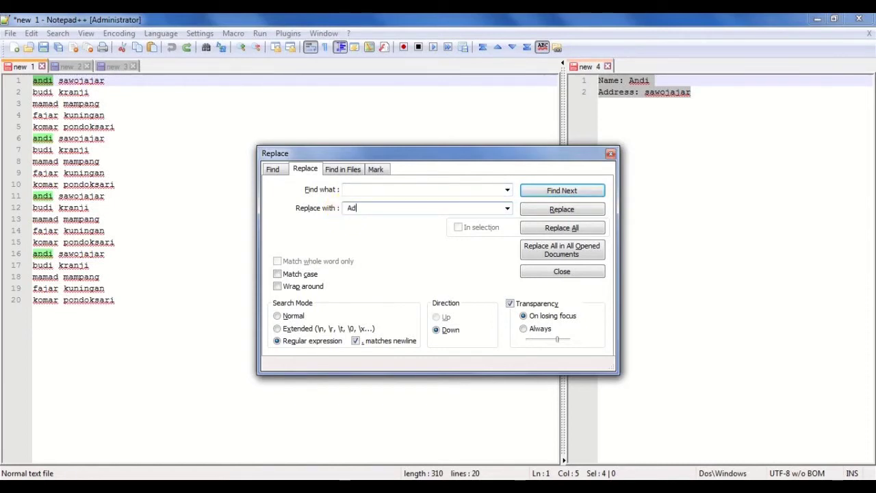
text(dress:)
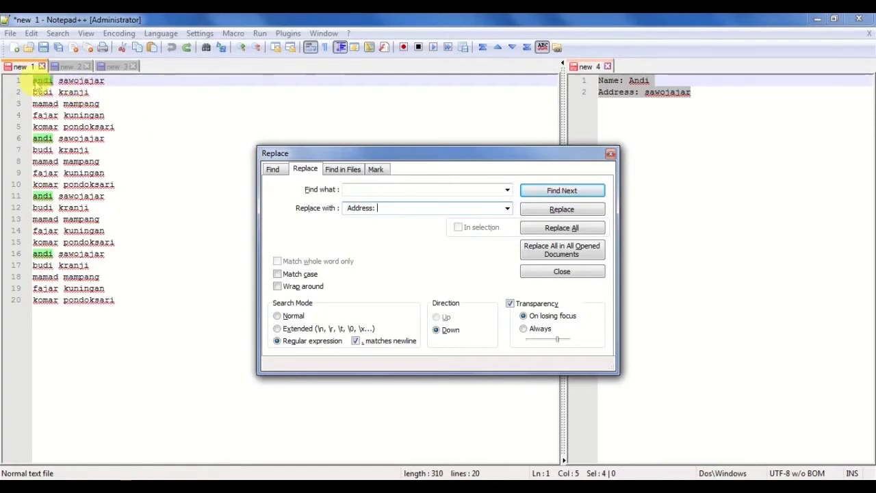
click(35, 81)
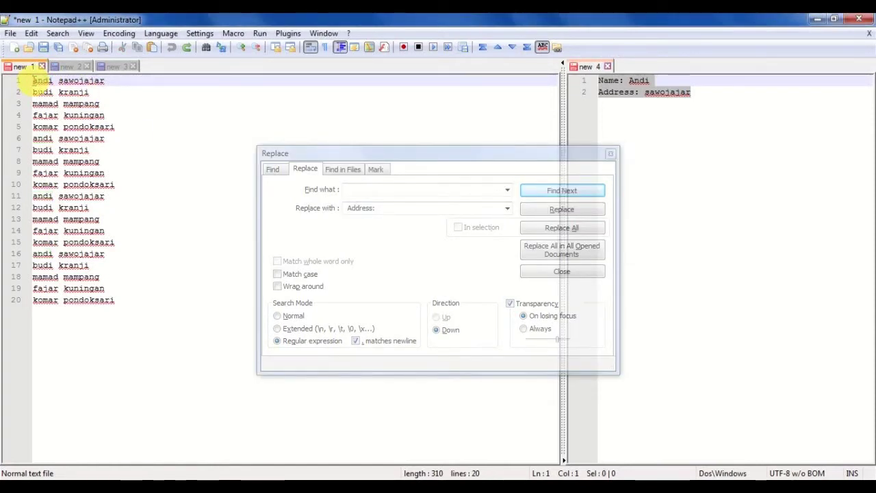
click(377, 234)
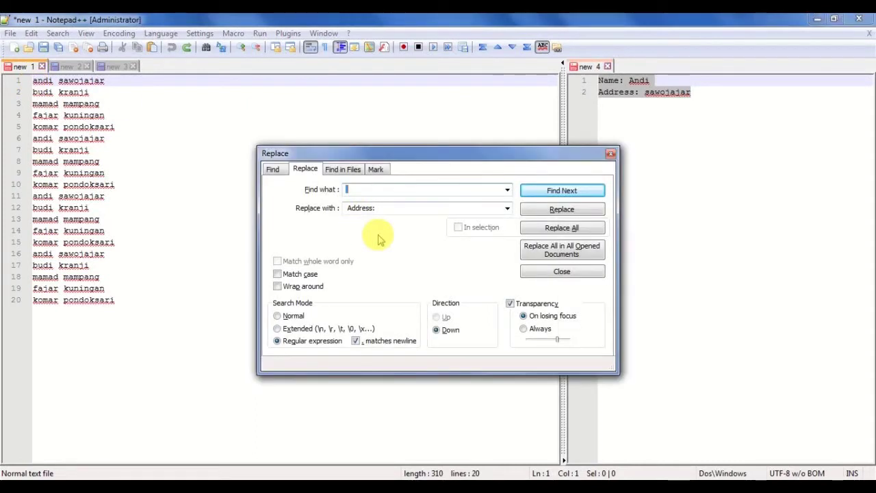
click(568, 230)
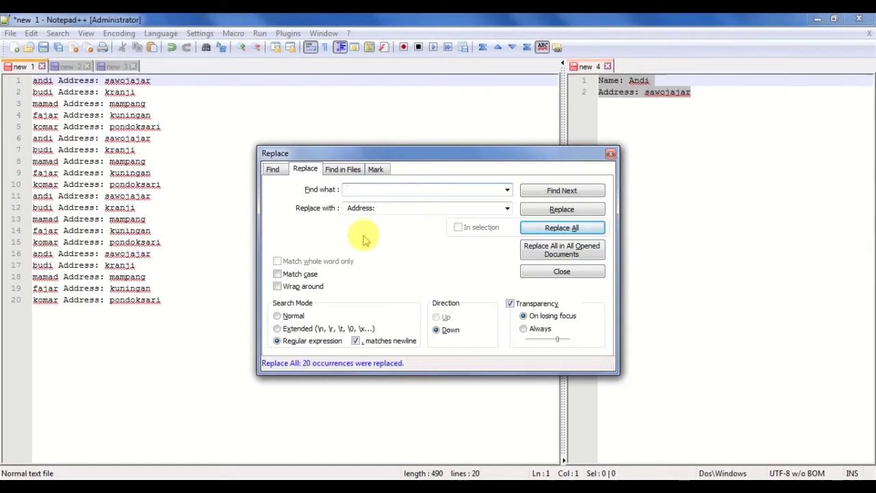
Find all \n line breaks in the current document and inspect the end of line 1
click(158, 81)
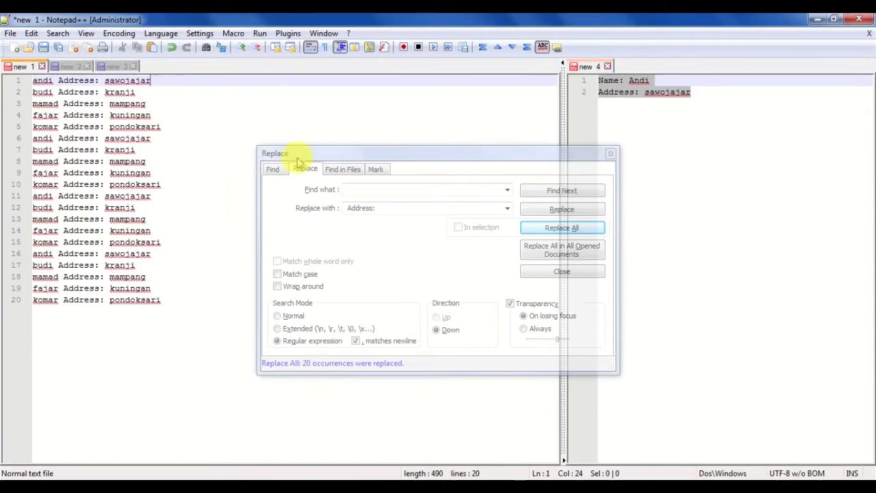
click(274, 168)
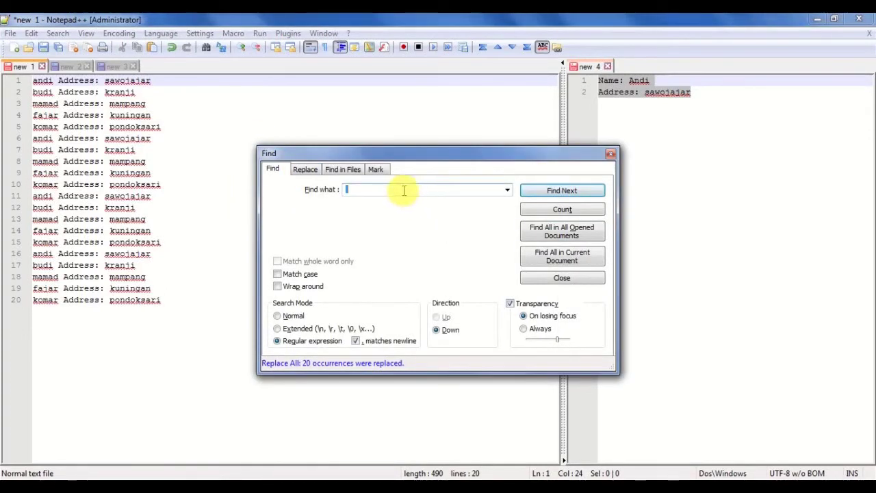
text(\n)
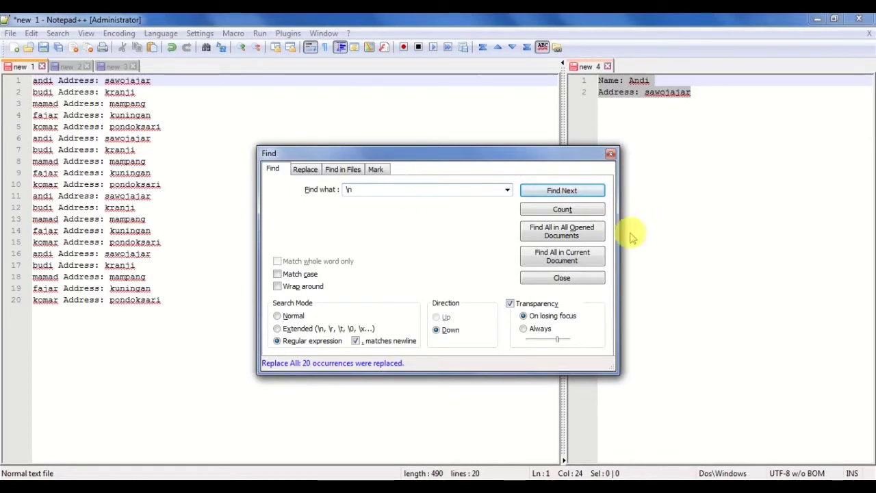
click(573, 263)
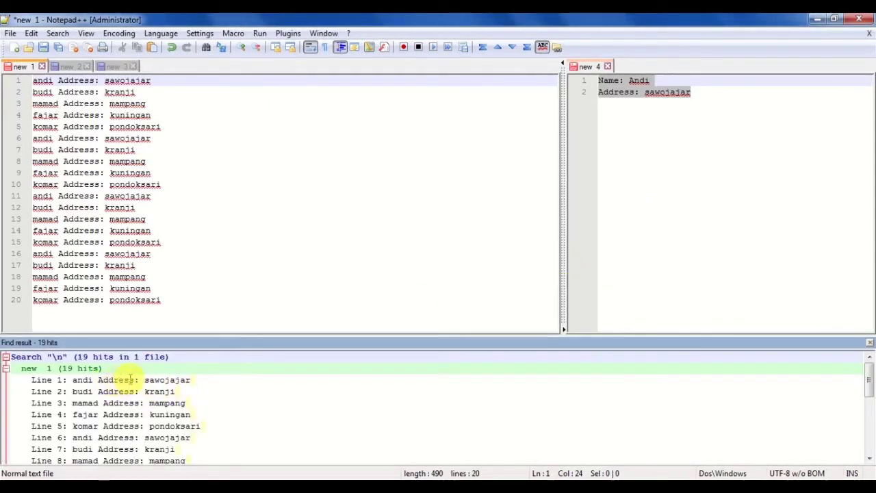
click(196, 382)
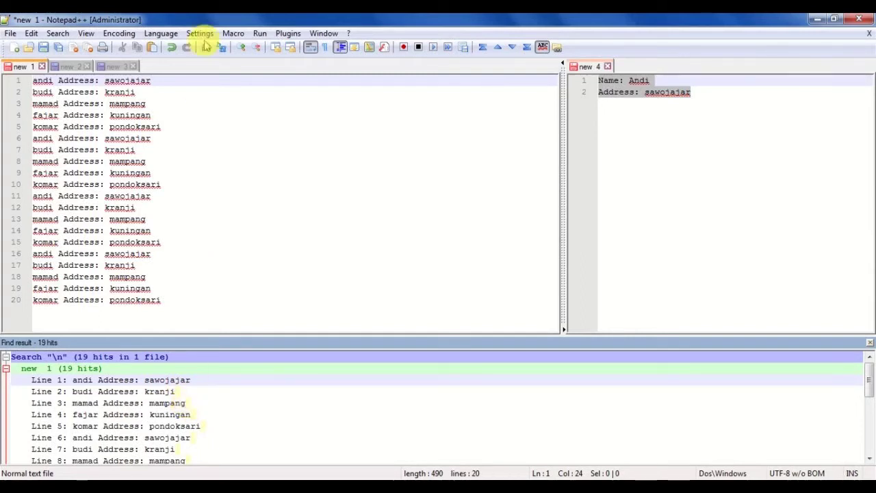
click(169, 81)
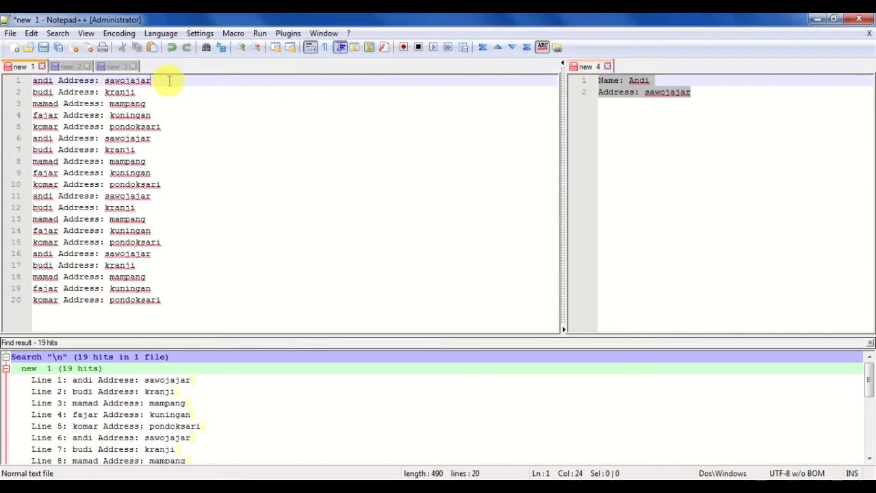
Replace all \n line breaks in new 1 with "\nName: ", starting from the beginning of line 1
double_click(41, 81)
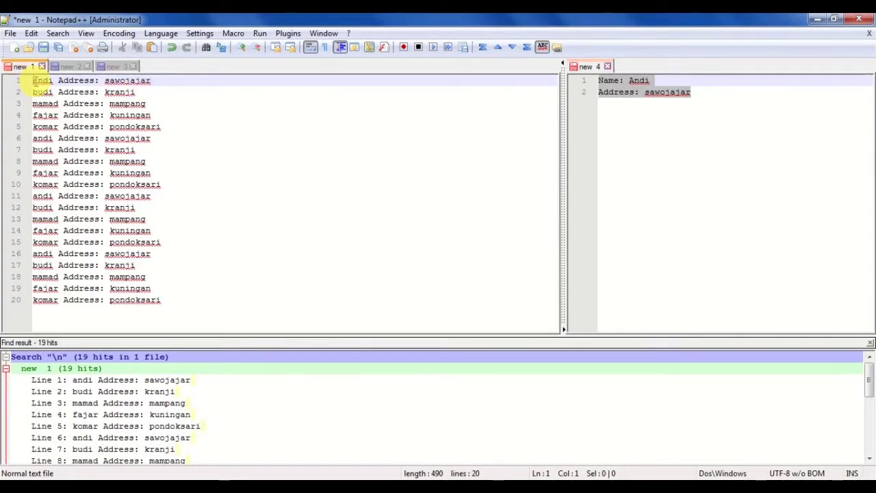
key(ctrl+f)
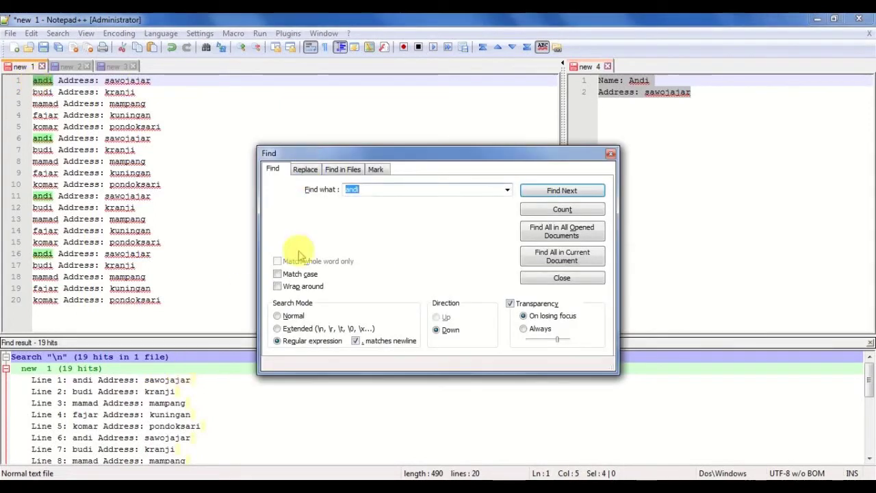
click(306, 170)
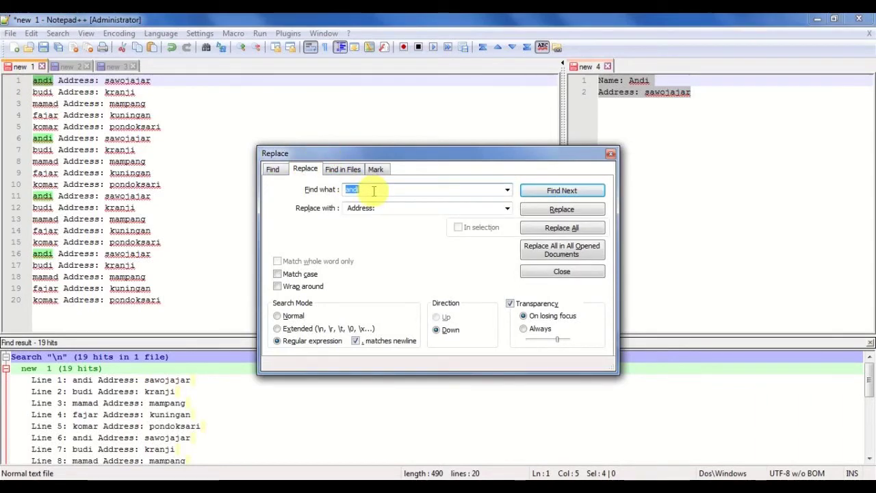
text(\n)
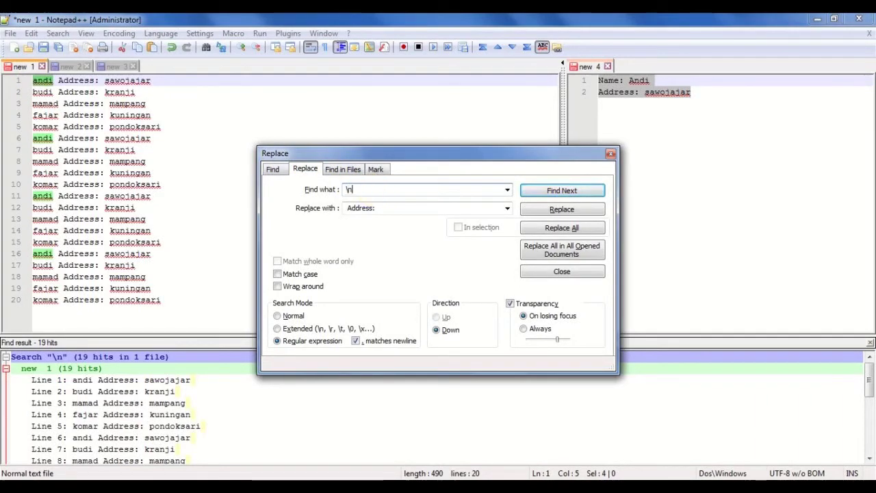
key(Tab)
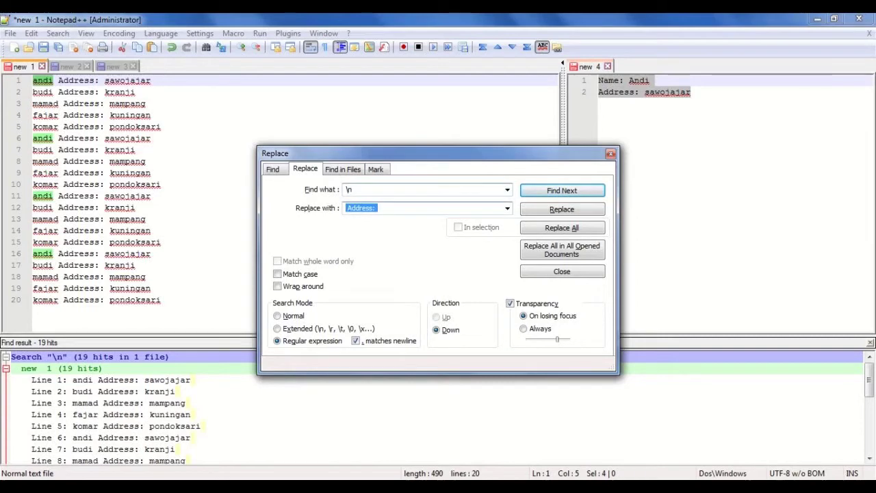
text(\n)
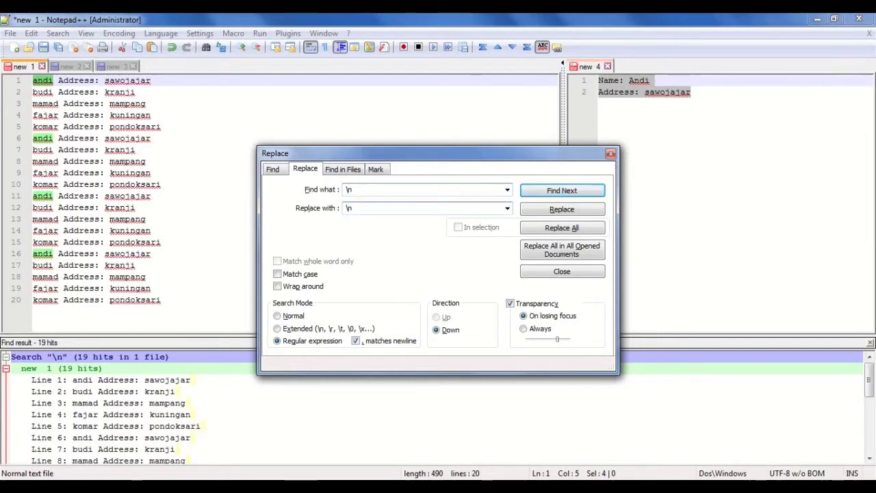
text(Name:)
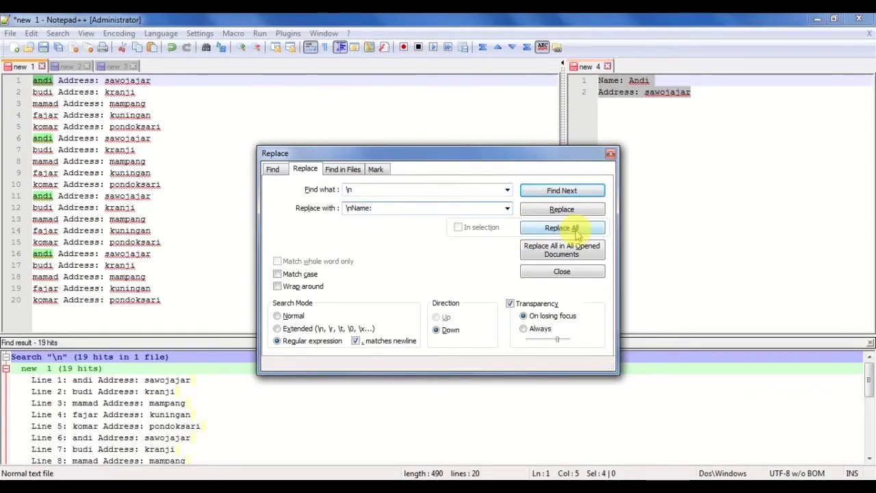
click(38, 82)
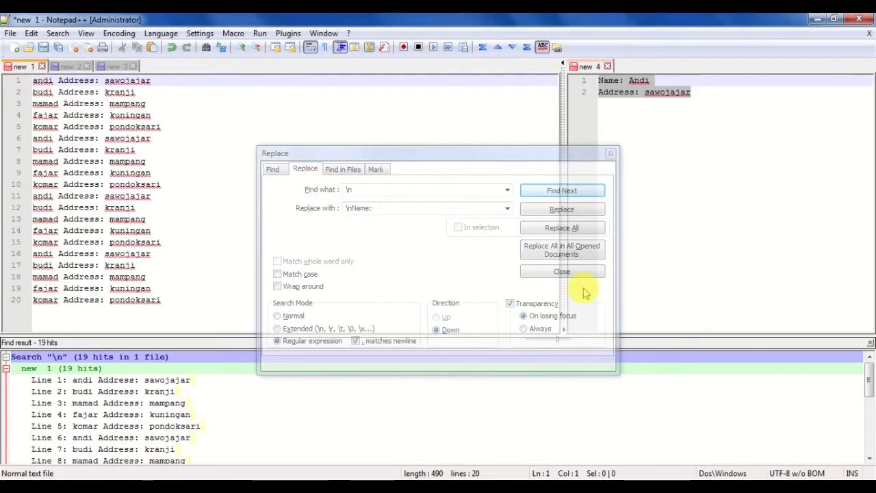
click(454, 266)
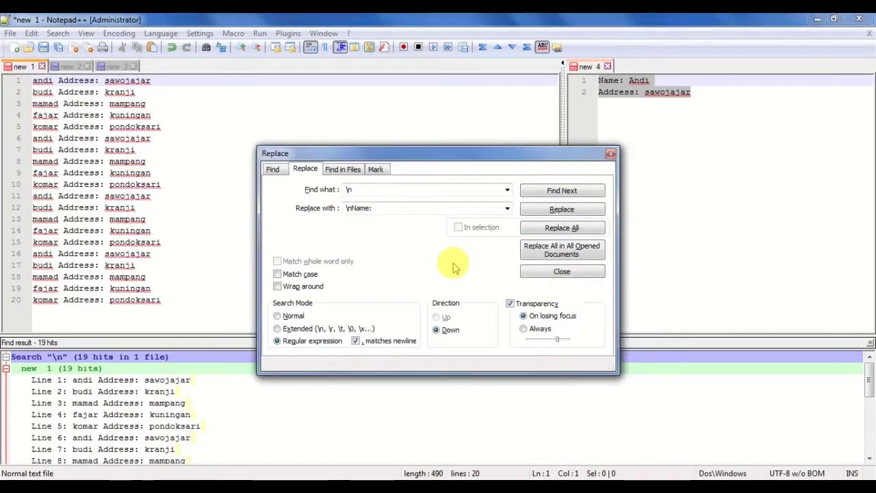
click(561, 230)
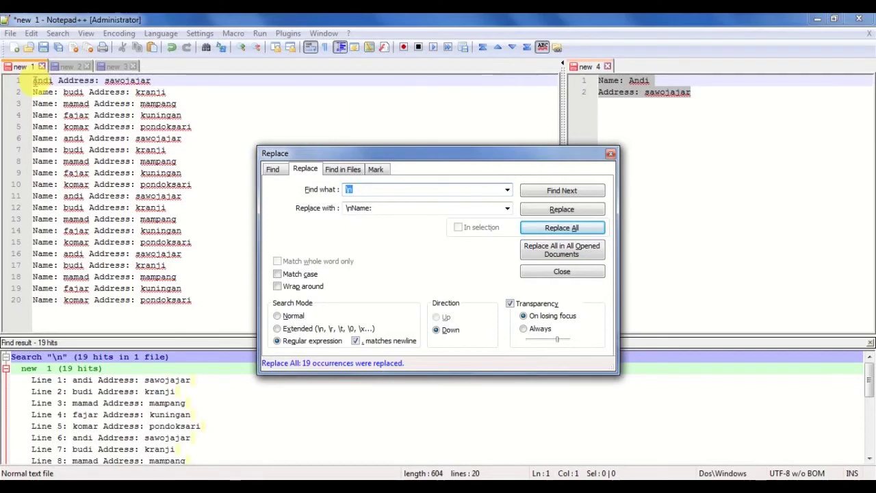
Insert "Name: " at the start of line 1 in new 1
click(35, 81)
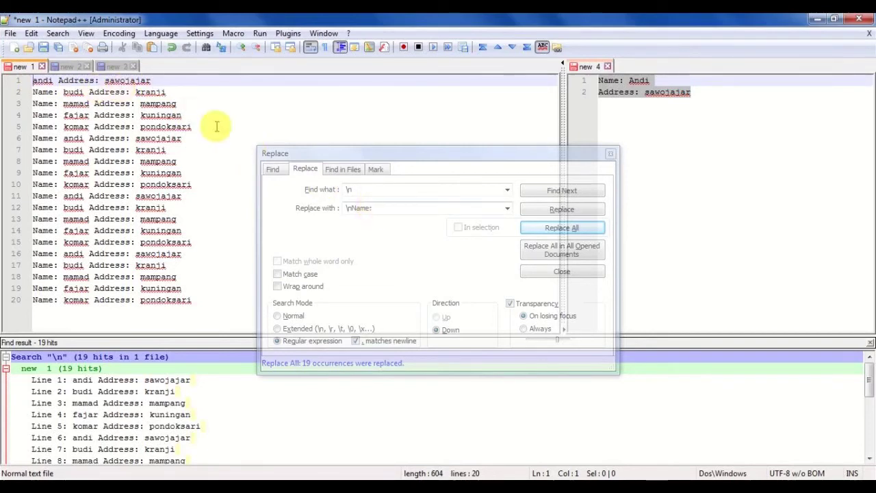
text(Name)
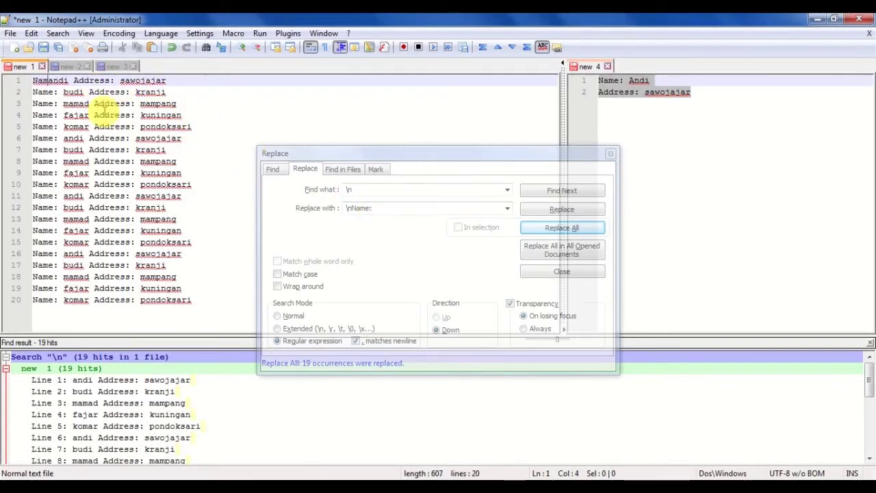
text(:)
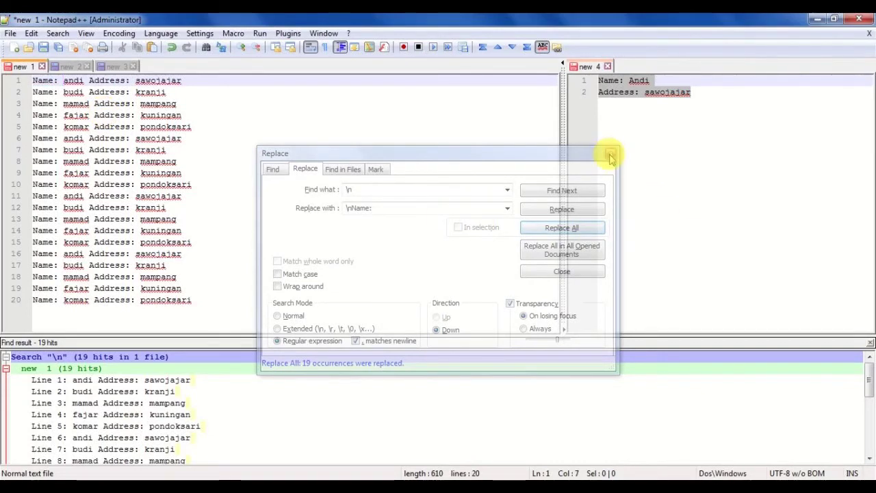
Replace all occurrences of "Address" in new 1 with "\nAddress" and close the replace dialog
click(481, 158)
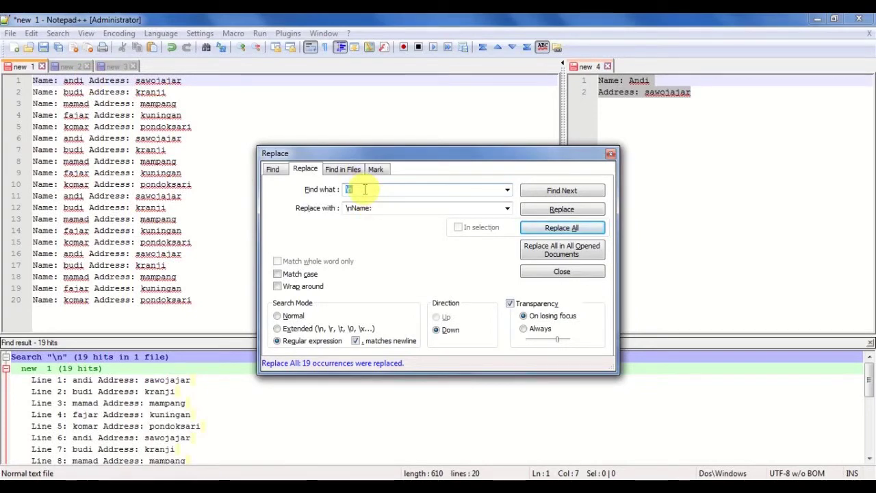
text(Addr)
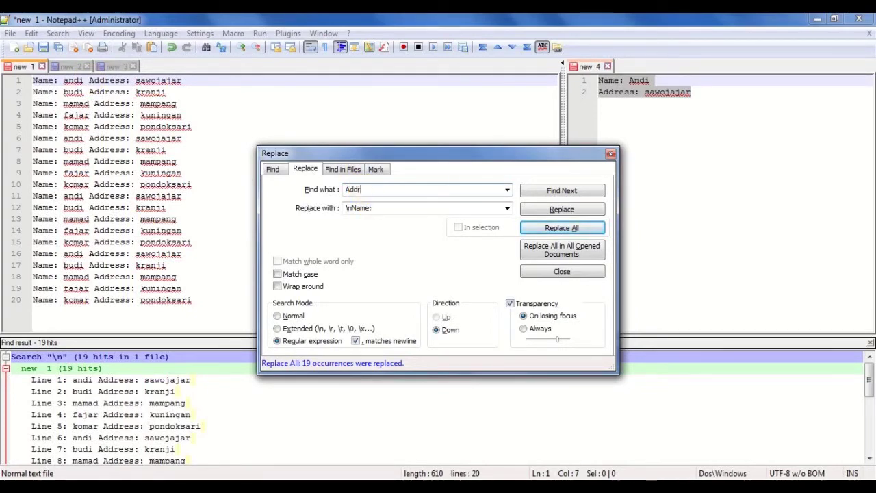
text(ess)
double_click(365, 208)
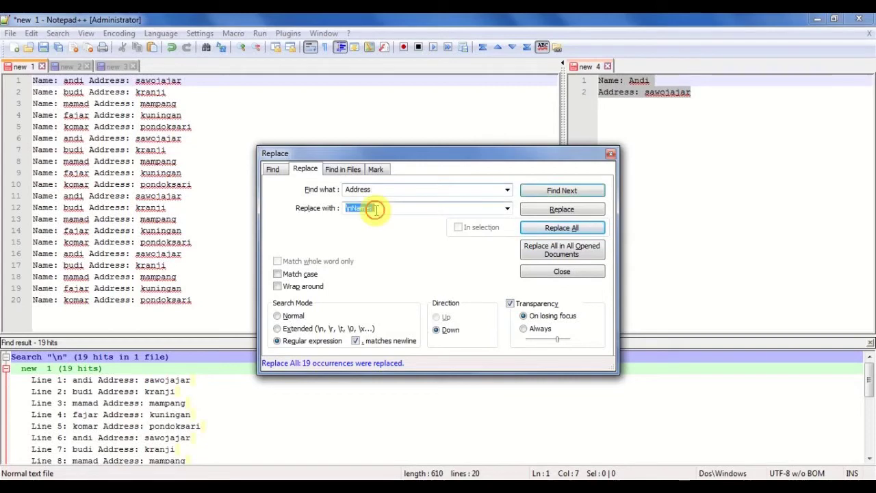
drag(352, 207, 391, 208)
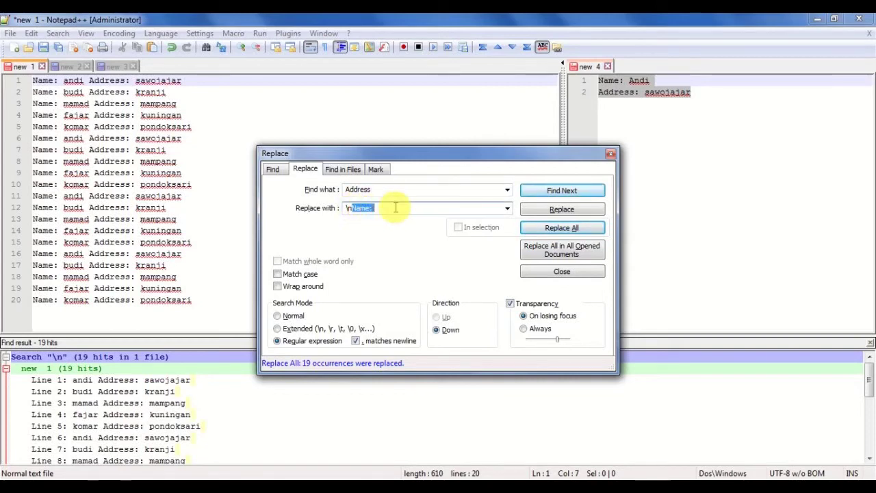
text(Addre)
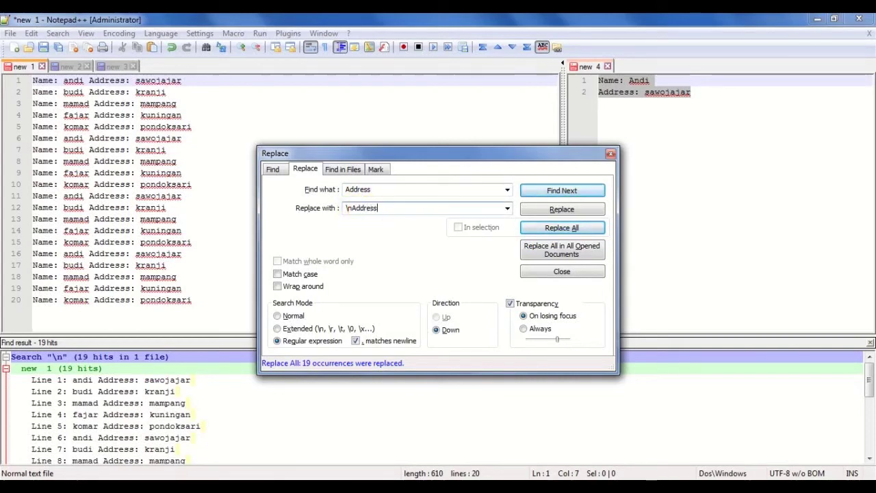
text(ss)
click(584, 230)
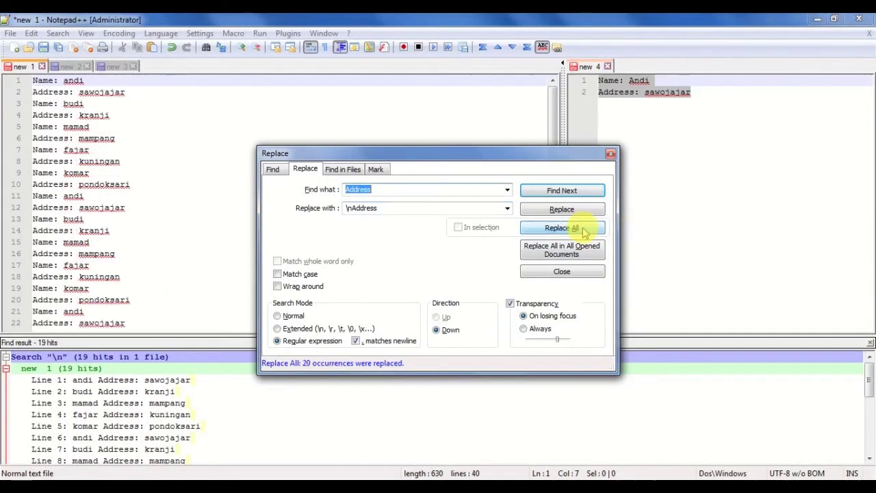
click(561, 271)
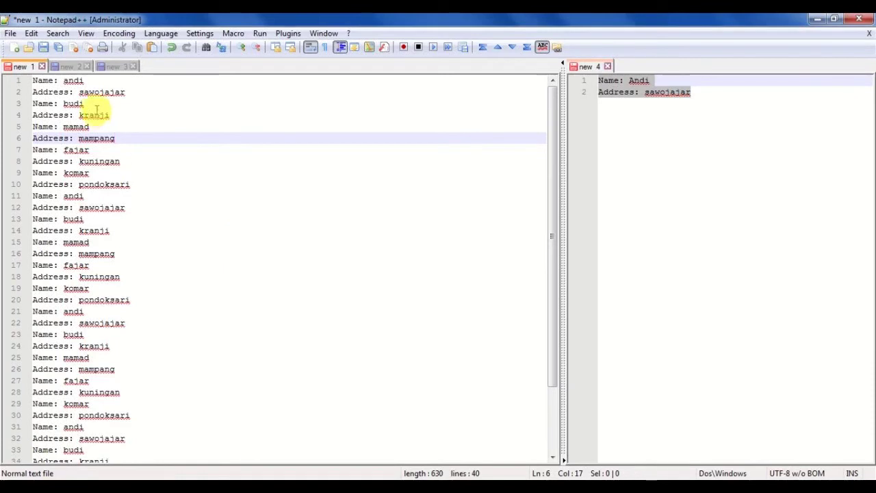
Move the new 3 sample document to the other view so it sits beside the node list in new 2
click(68, 66)
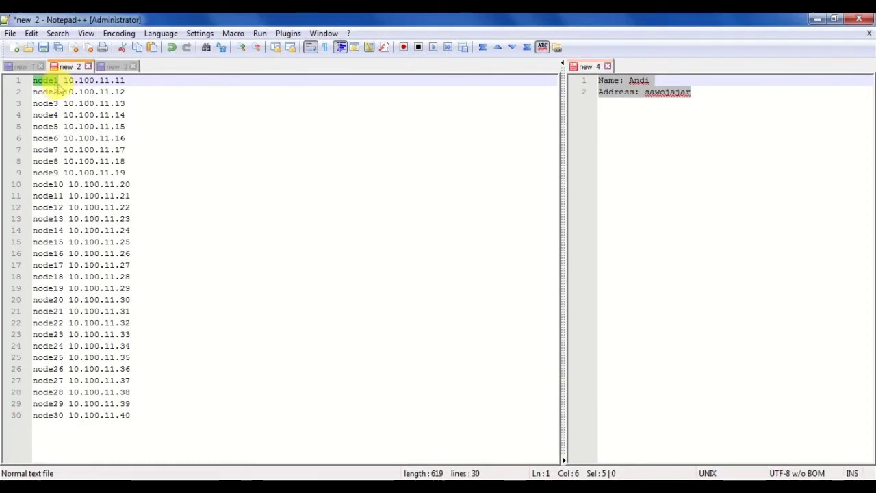
click(61, 82)
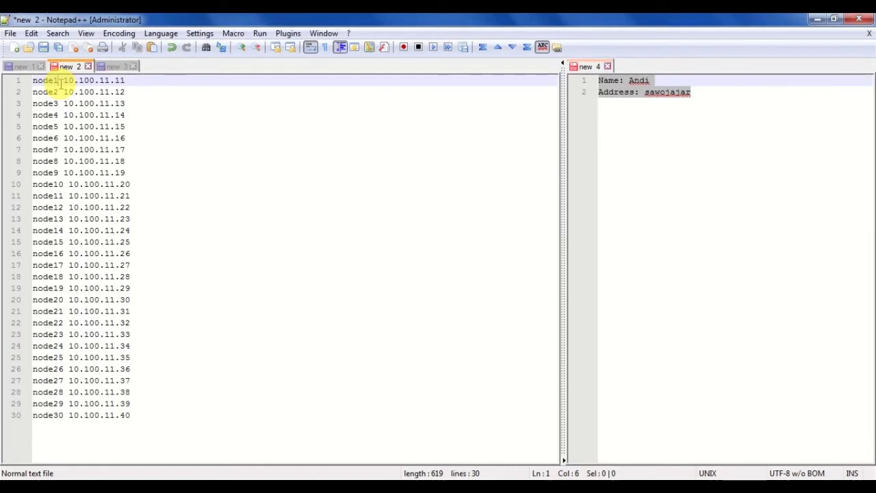
click(112, 67)
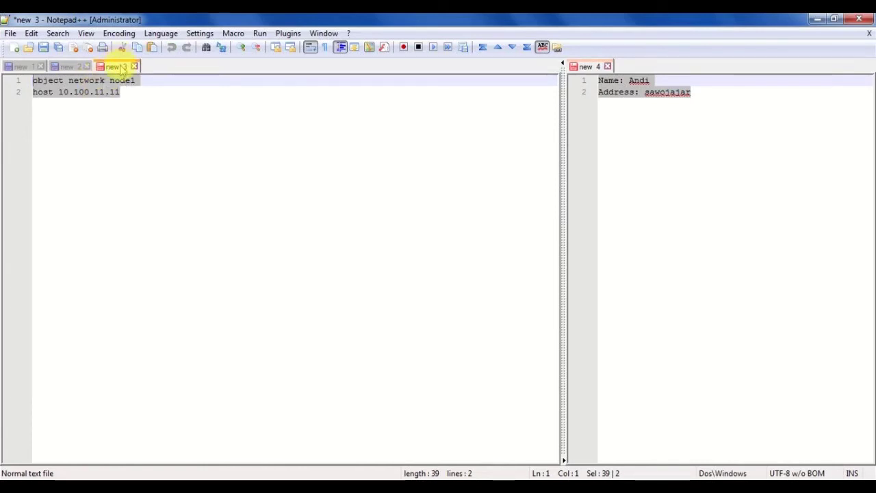
right_click(120, 66)
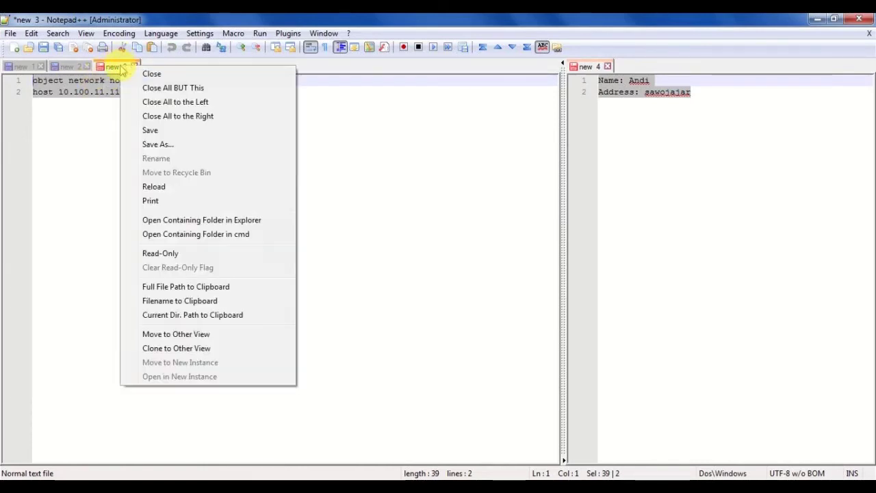
click(186, 334)
click(637, 178)
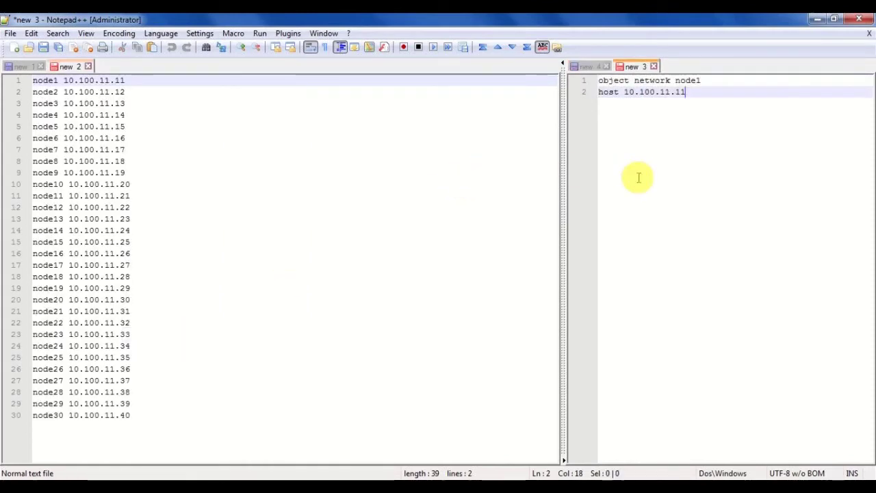
click(708, 80)
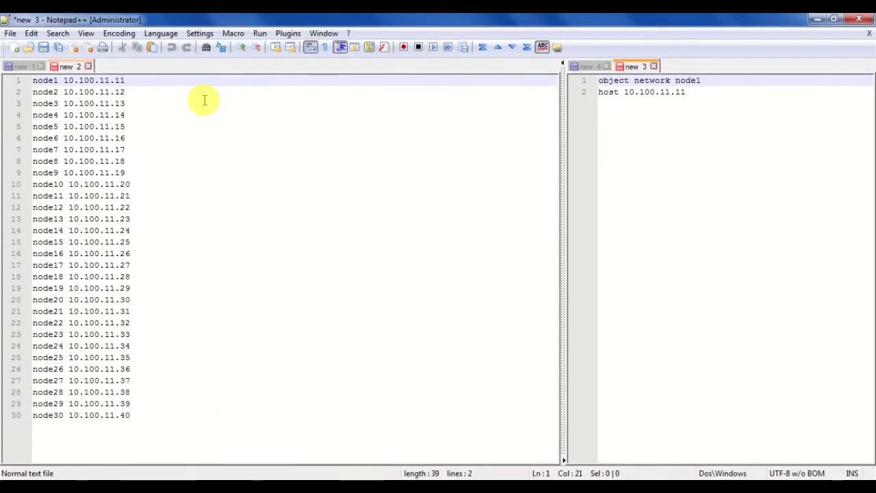
Replace every space in new 2 with " host ", keeping a space on both sides, starting from line 1
click(33, 80)
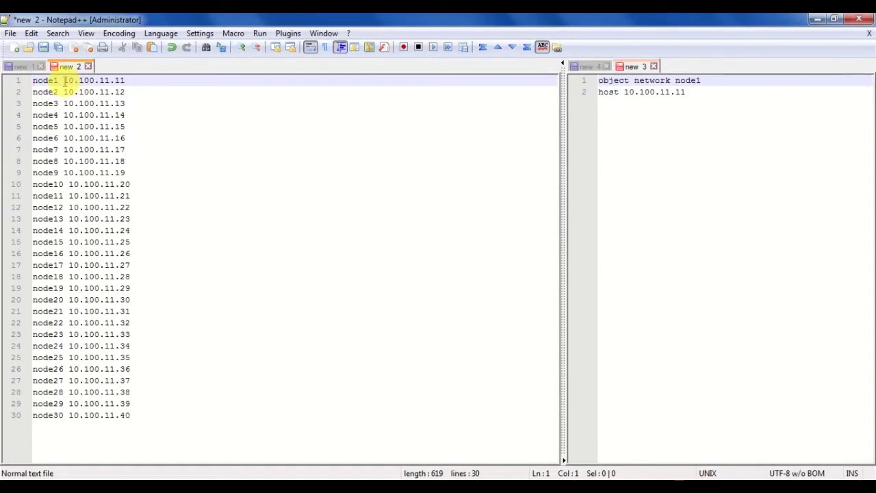
drag(63, 80, 56, 81)
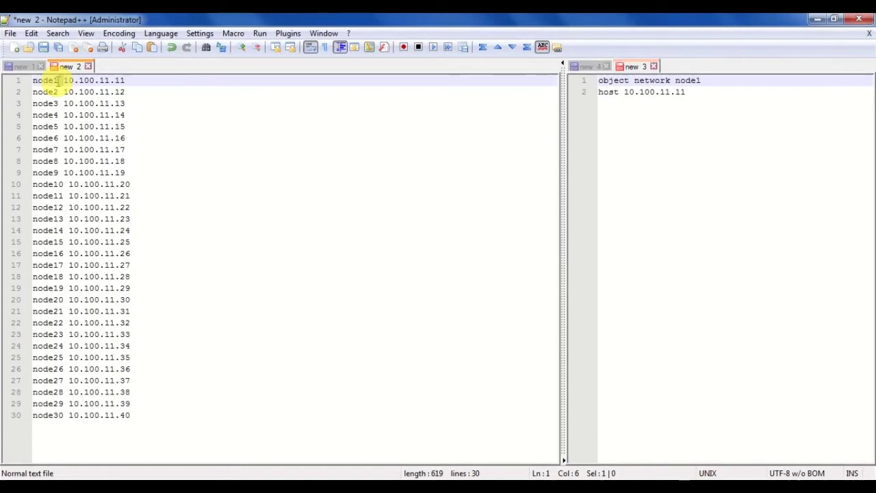
click(34, 80)
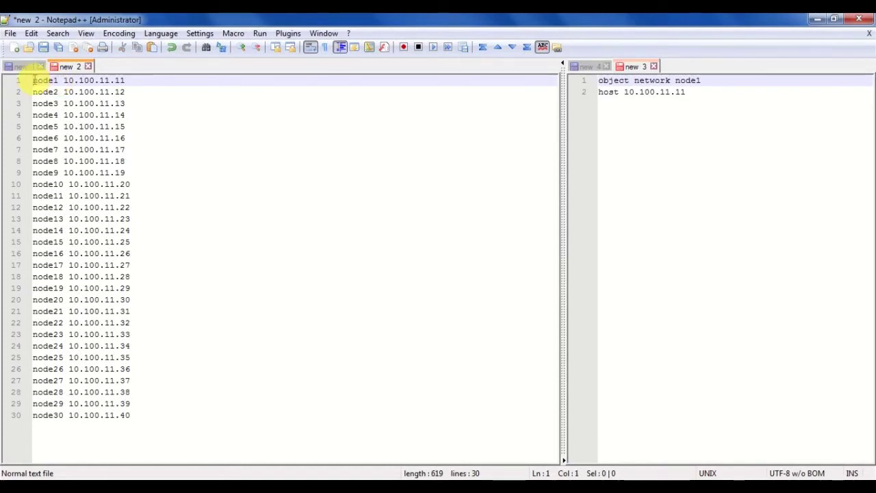
double_click(33, 80)
key(ctrl+f)
click(306, 170)
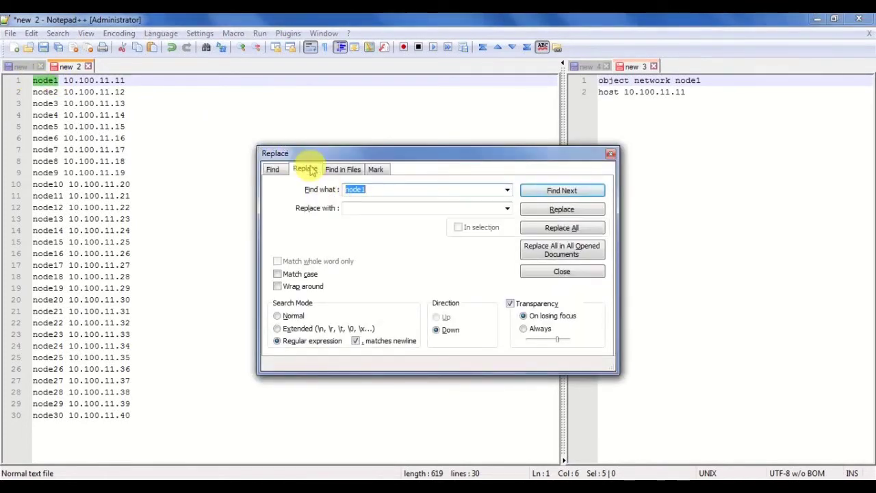
key(BackSpace)
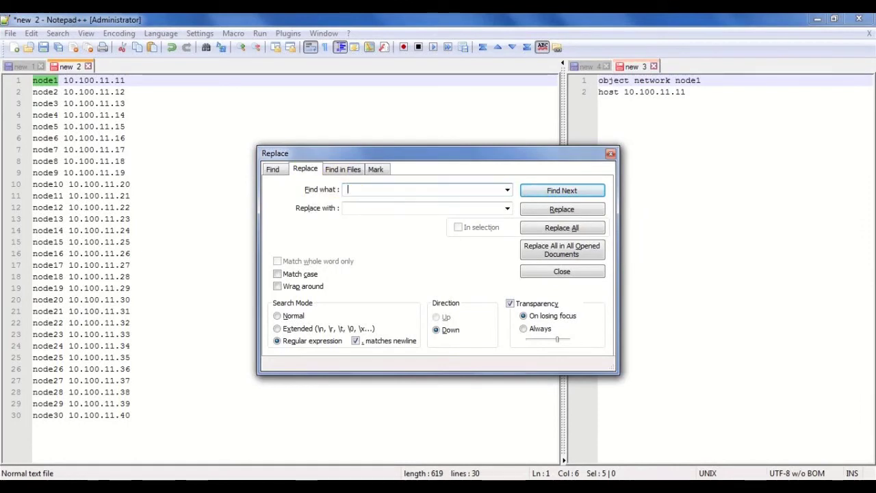
click(372, 208)
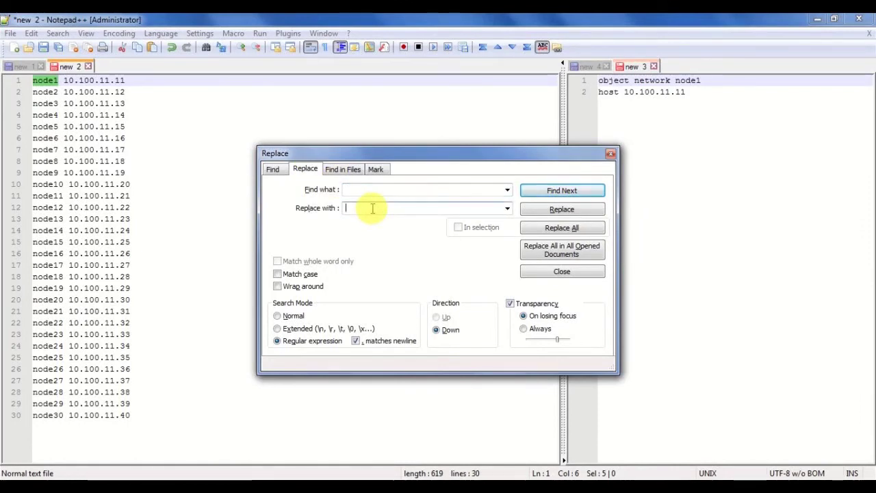
text(h)
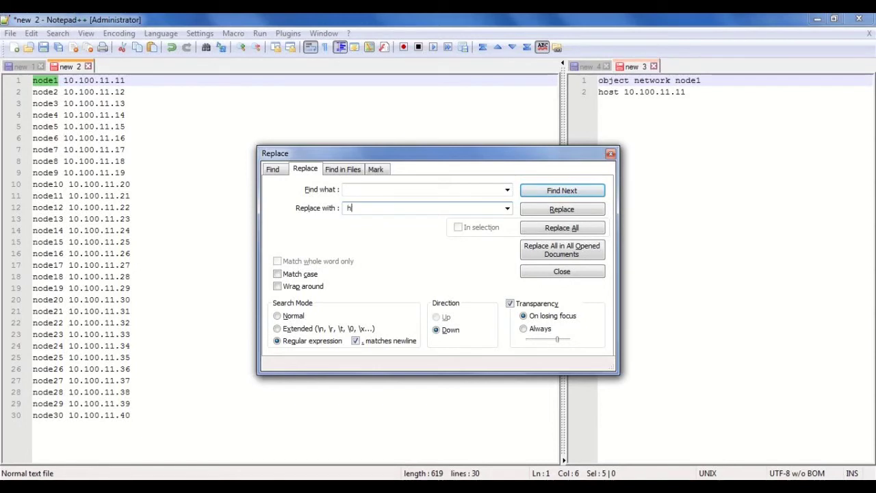
text(ost)
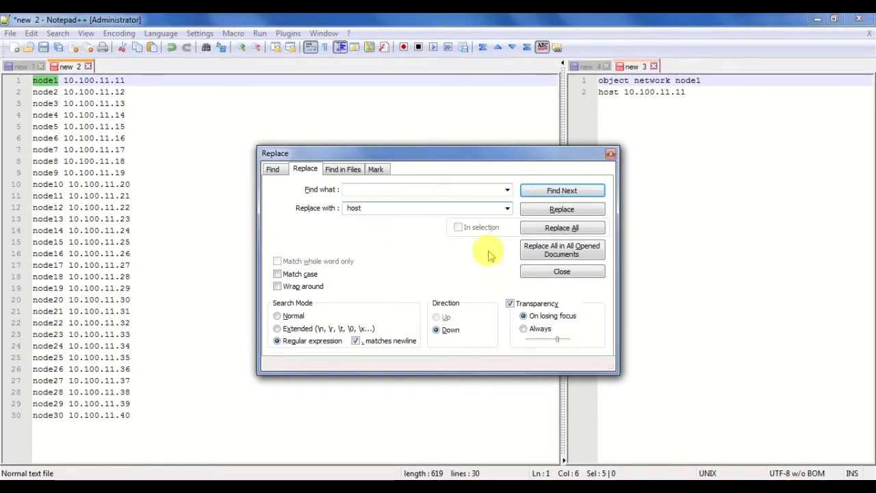
click(354, 192)
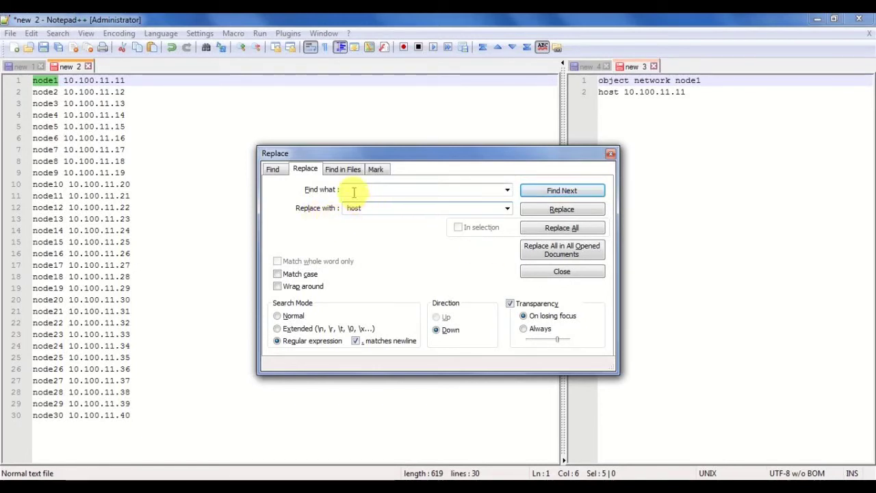
click(353, 193)
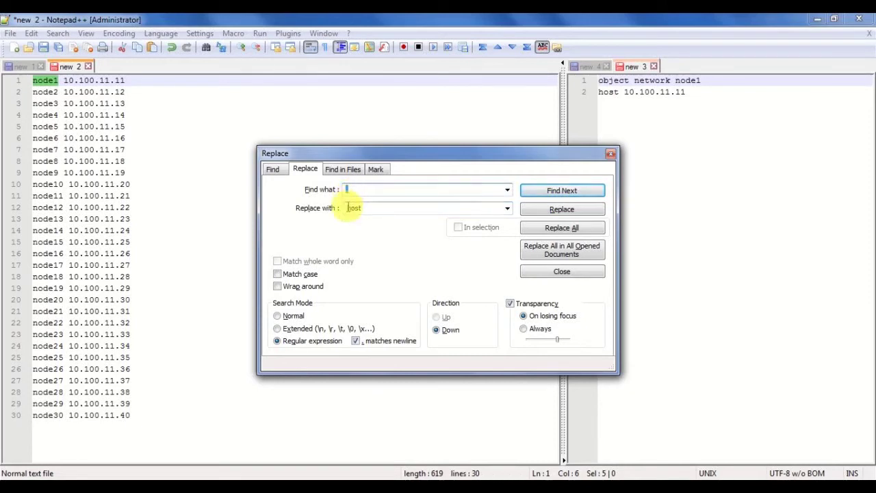
double_click(352, 208)
click(368, 207)
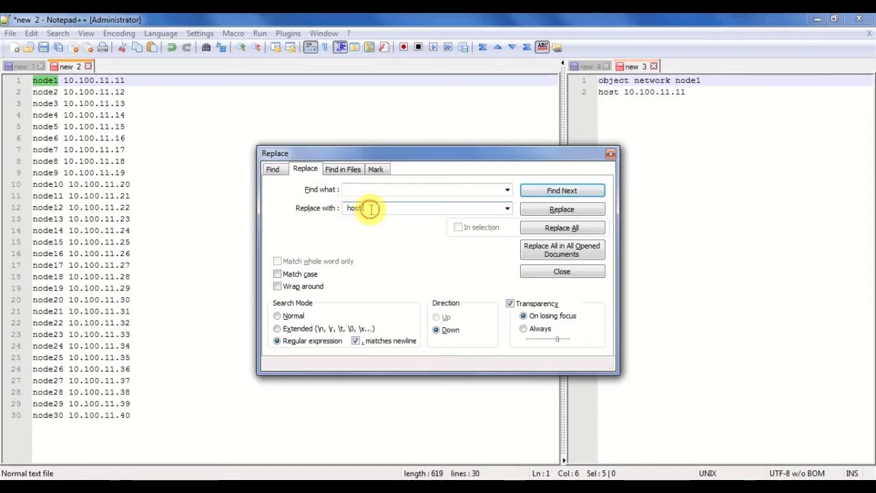
click(570, 231)
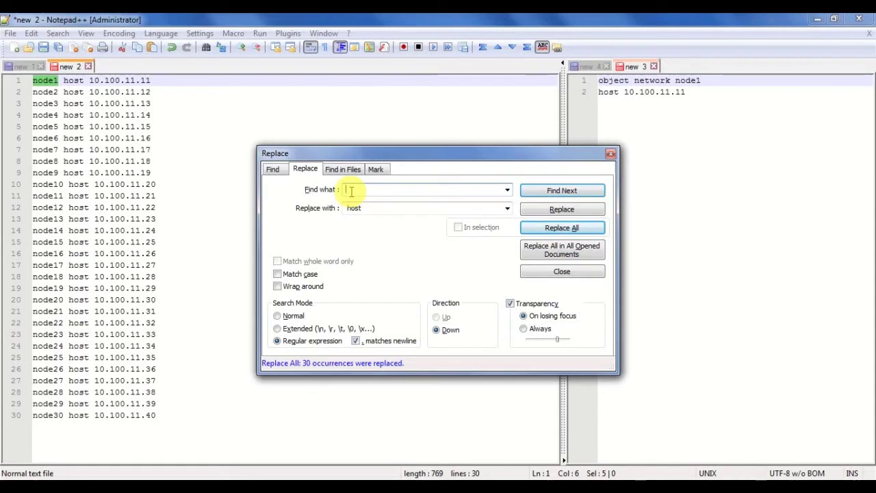
Replace all \n line breaks in new 2 with "\nobject network", starting from the beginning of line 1
text(\n)
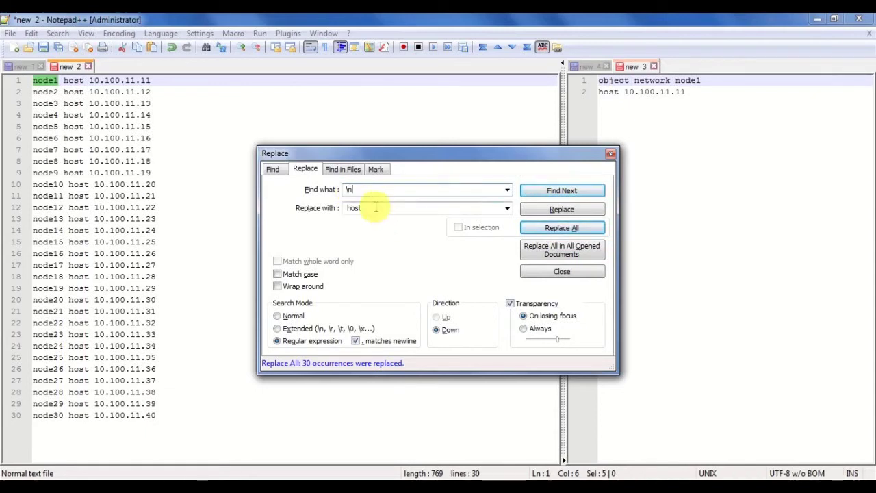
double_click(354, 207)
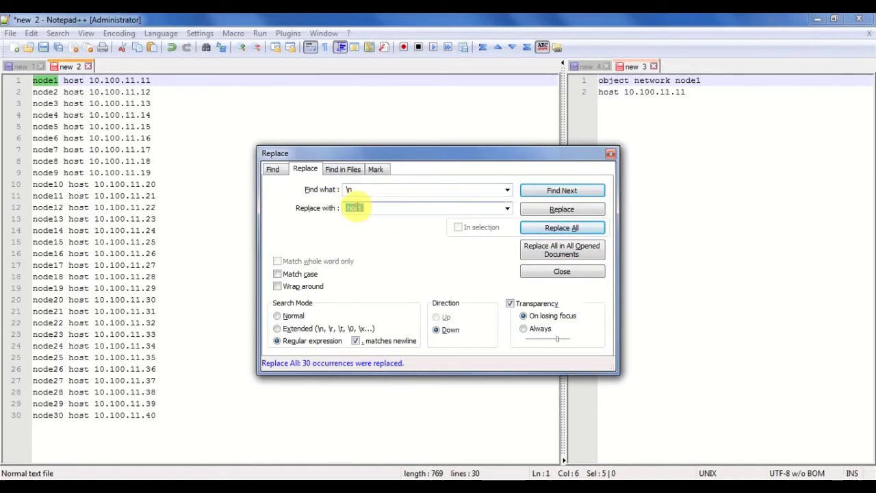
text(\)
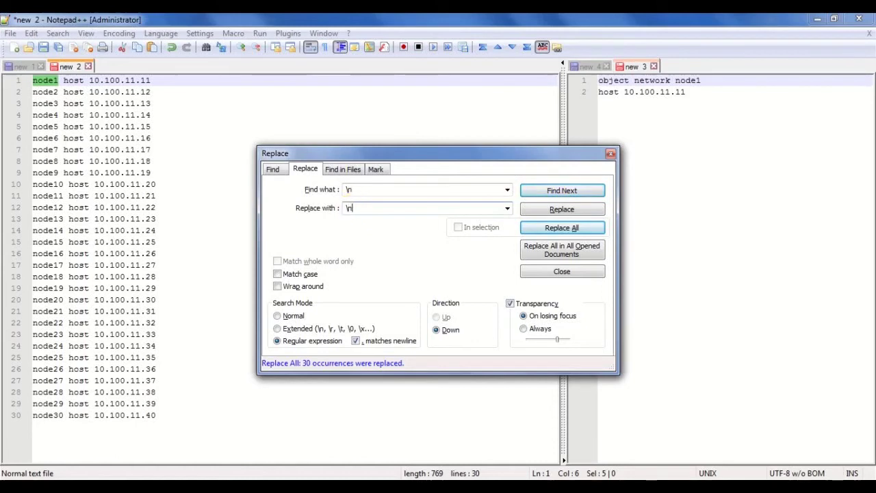
text(nobjec)
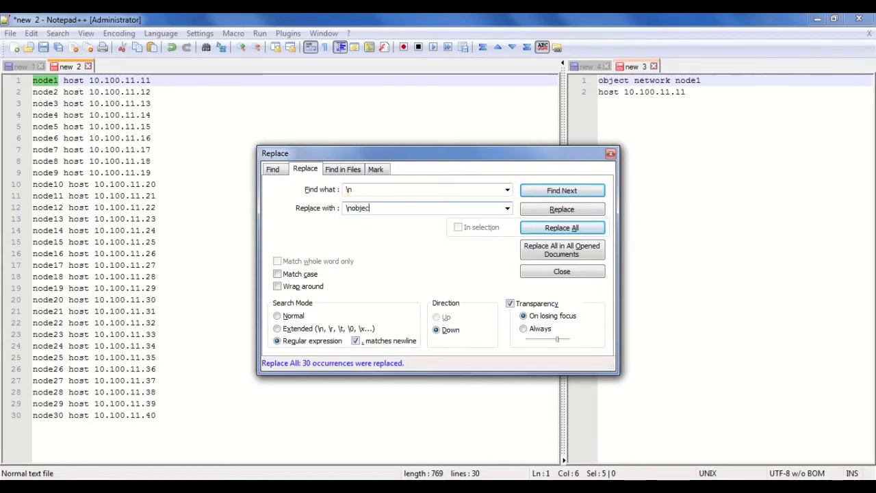
text(t network)
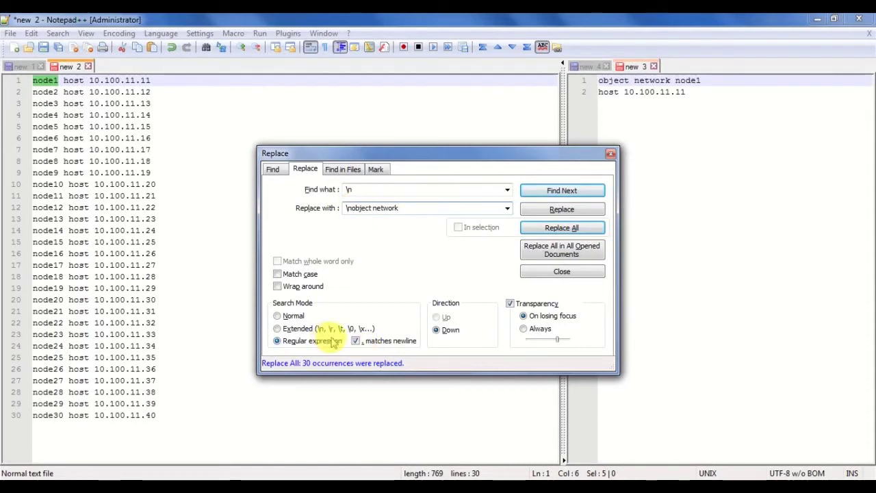
click(565, 232)
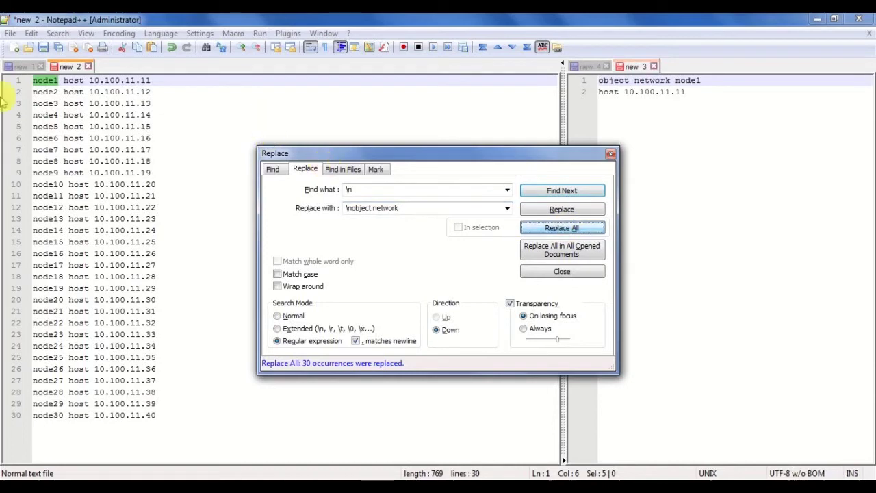
click(33, 81)
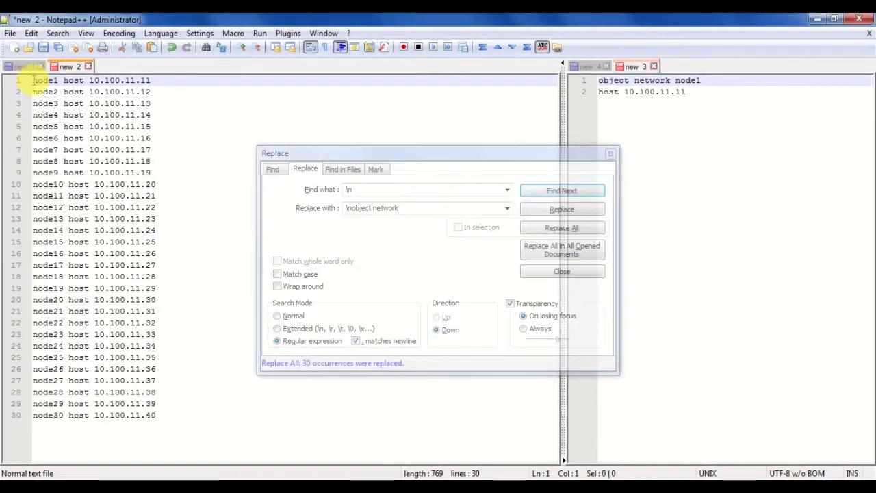
click(479, 253)
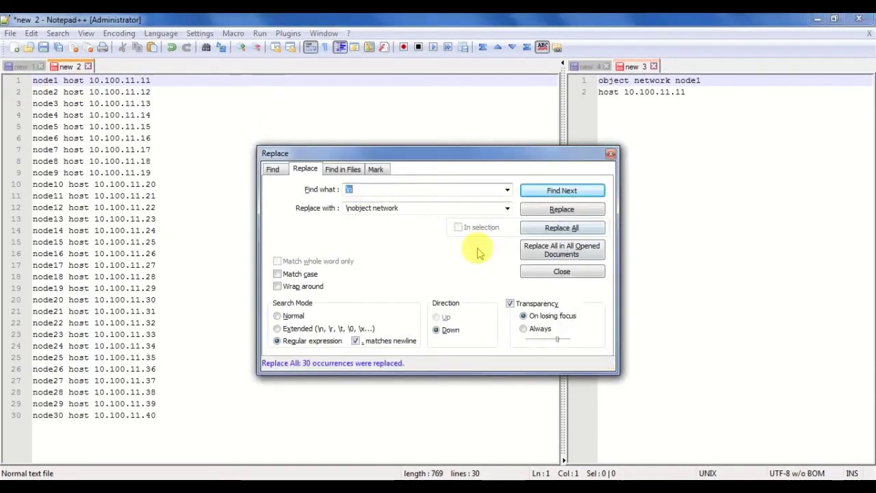
click(541, 228)
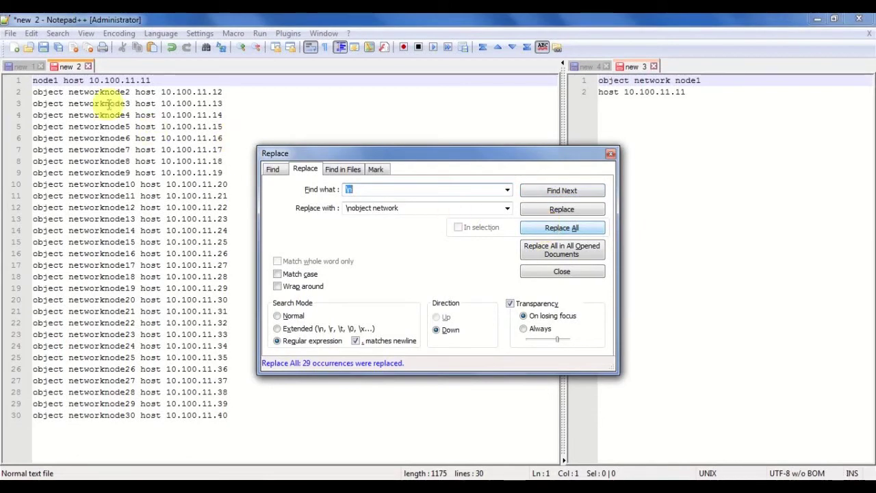
Replace every "network" in new 2 with "network " including a trailing space, starting from the beginning of line 1
click(401, 208)
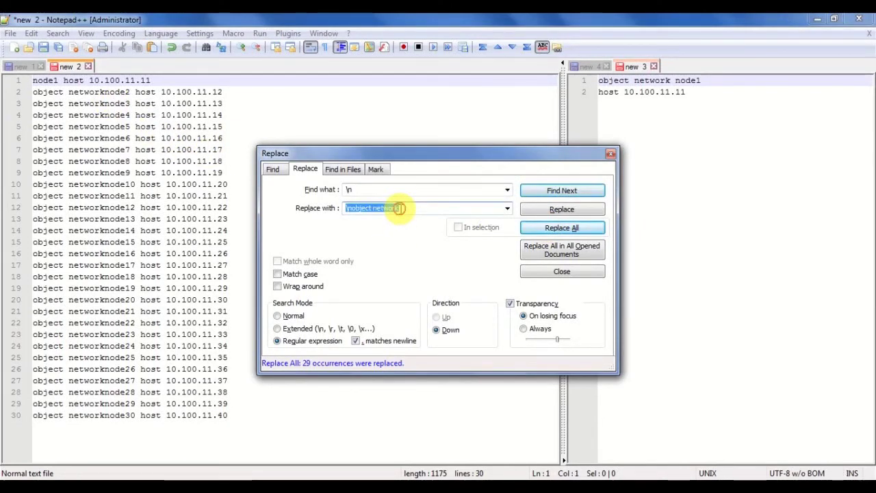
click(400, 208)
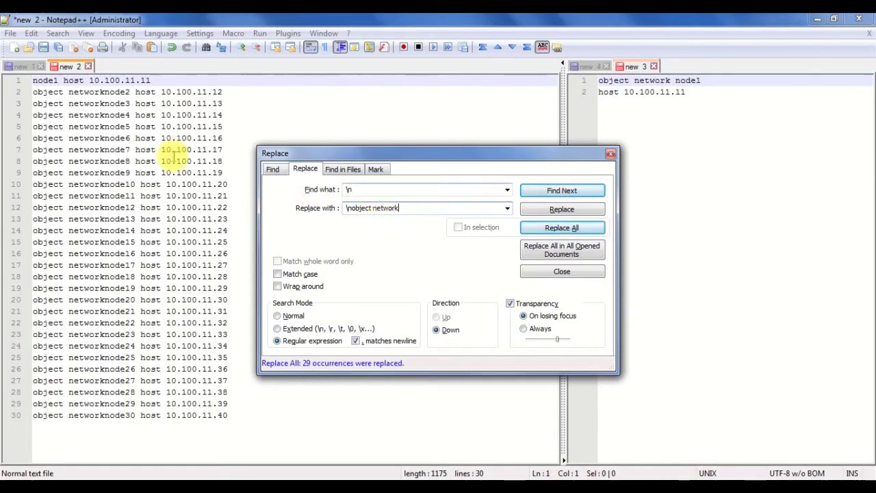
double_click(371, 191)
text(network)
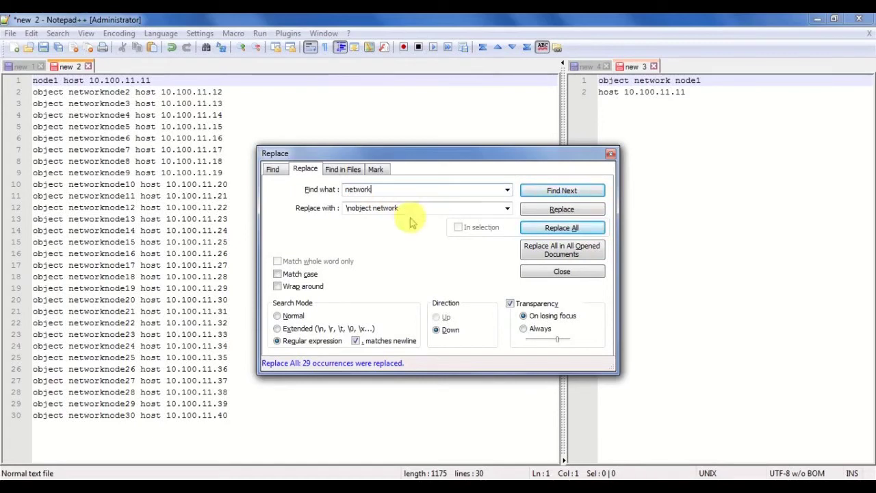
drag(404, 209, 277, 210)
text(network)
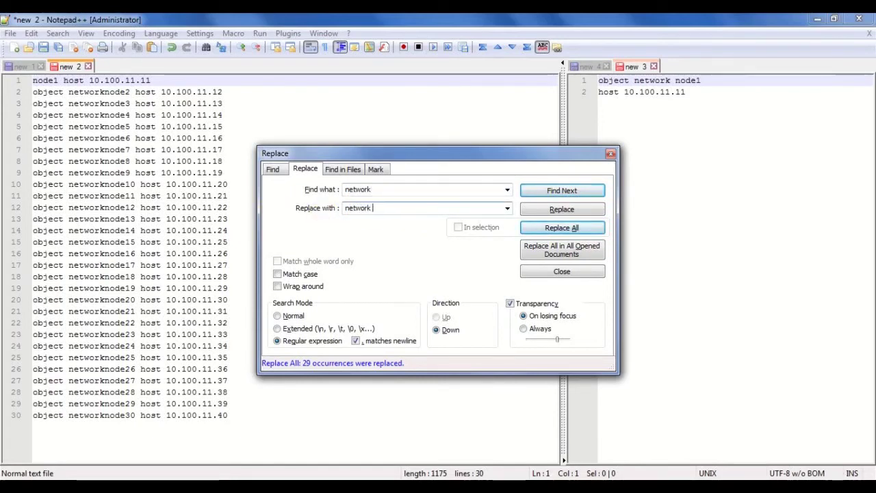
click(36, 79)
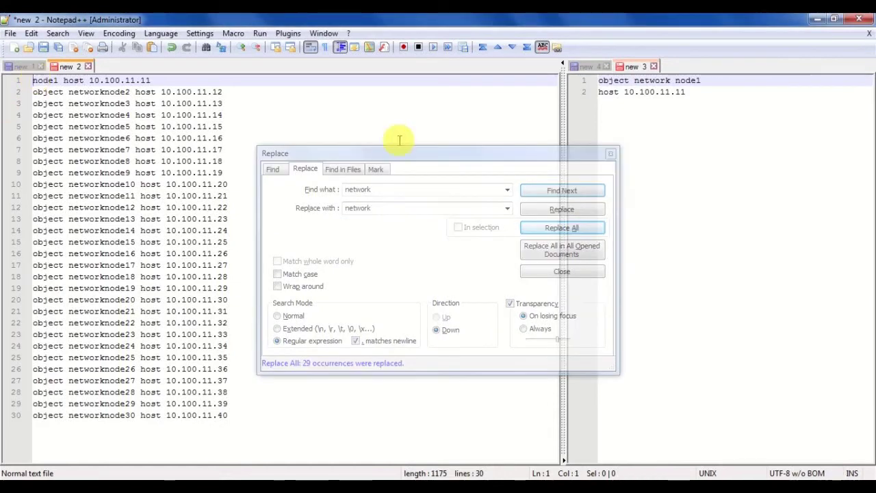
click(417, 240)
click(598, 235)
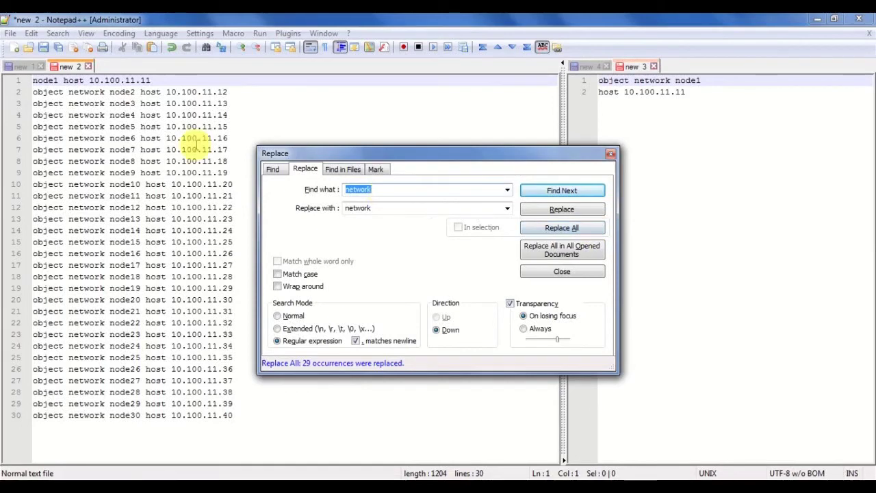
Copy "object network " from line 2 of new 2 and paste it in front of node1 on line 1
drag(108, 91, 23, 91)
key(ctrl+c)
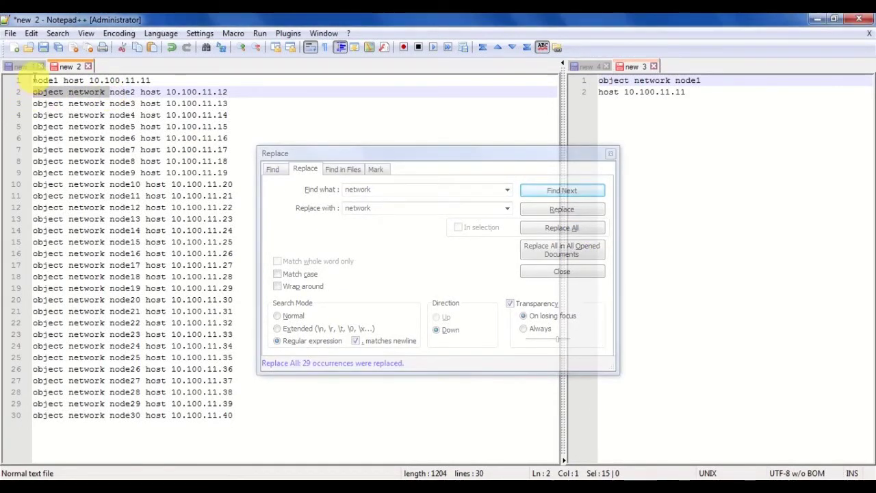
click(35, 80)
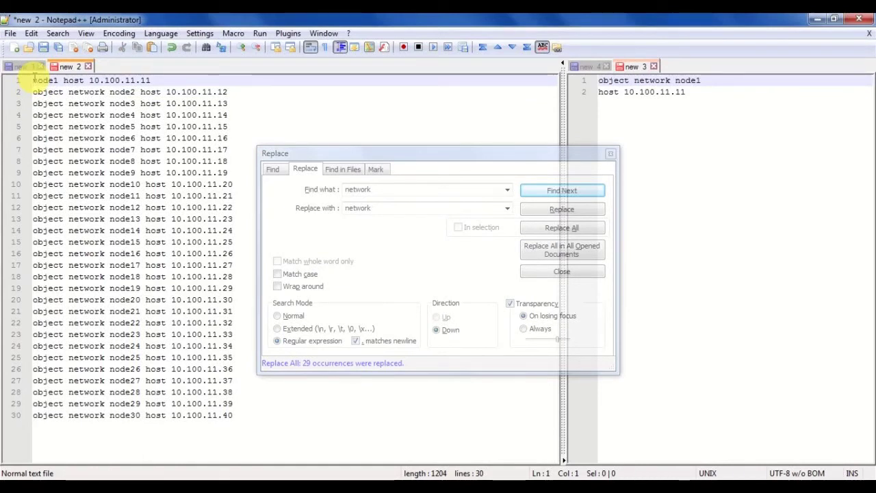
key(ctrl+v)
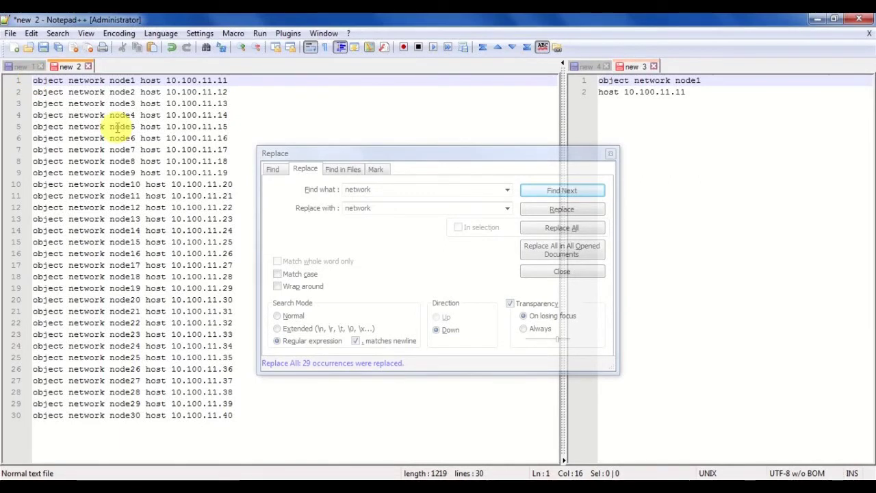
Set the search term to " host", including the space between the node name and host
click(404, 238)
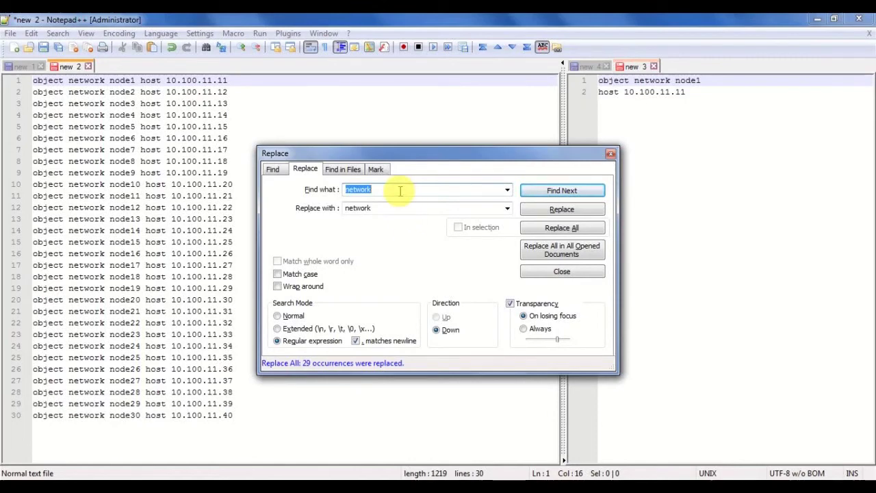
click(135, 80)
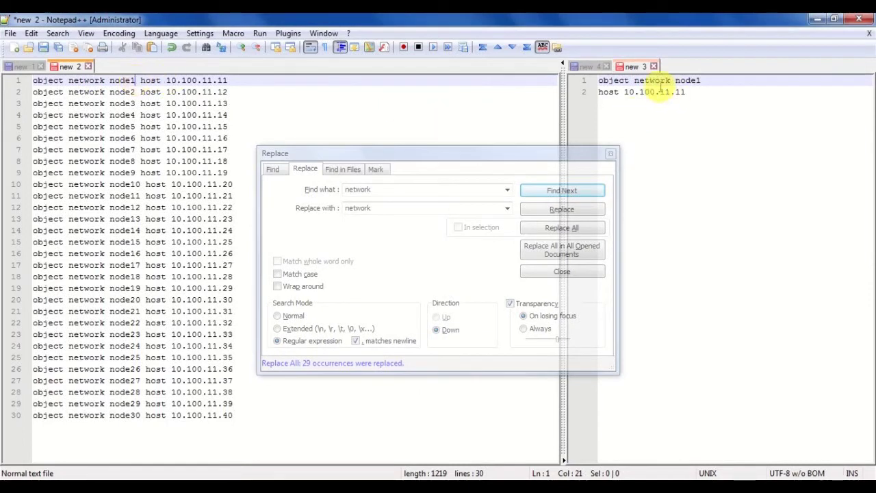
drag(598, 80, 700, 84)
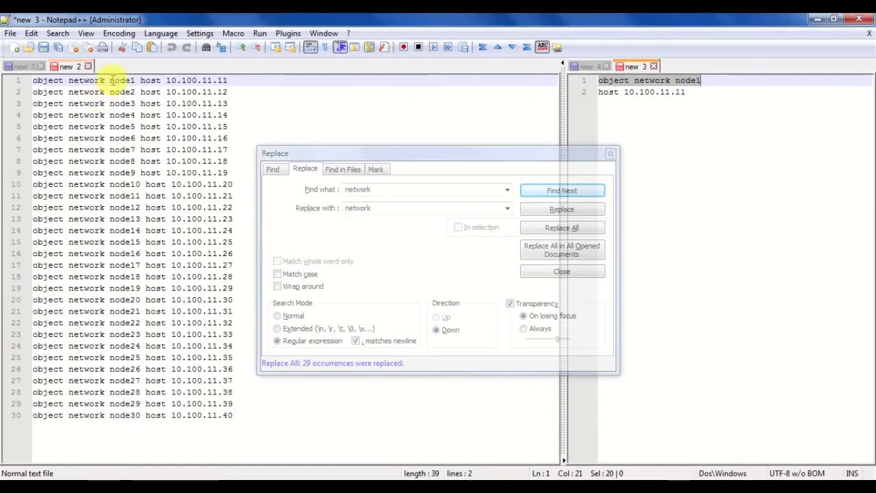
click(140, 80)
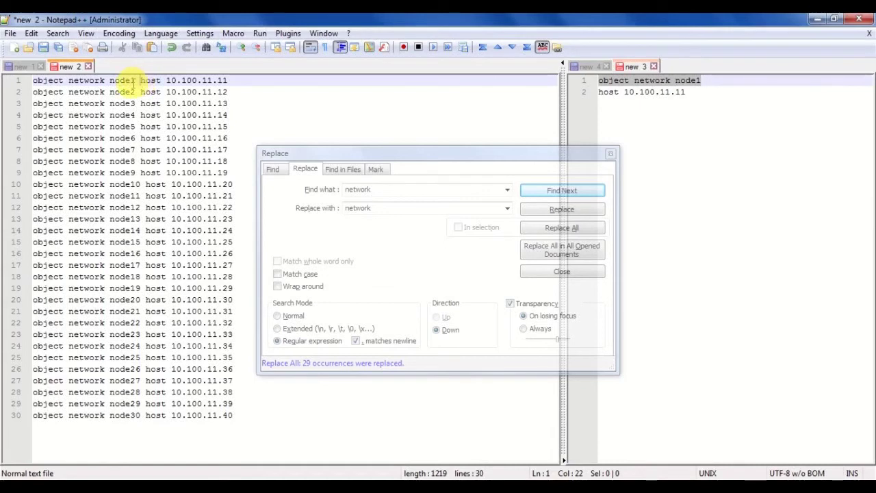
click(135, 80)
drag(136, 81, 141, 80)
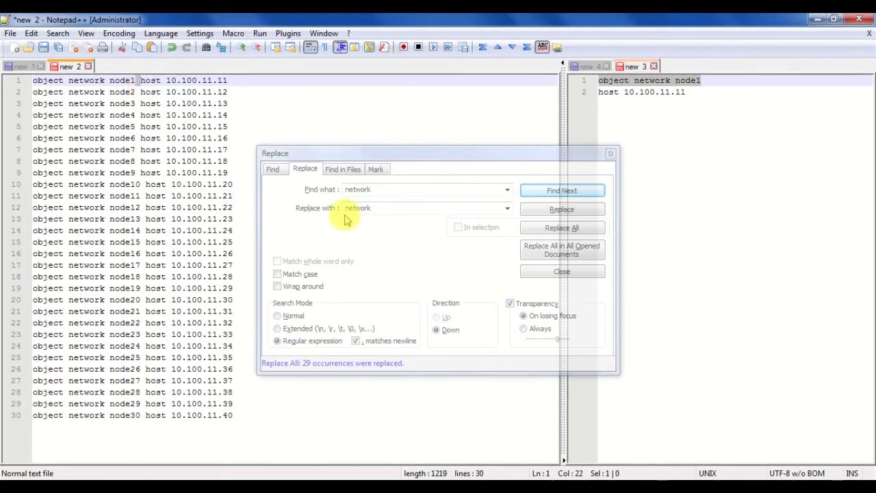
click(379, 189)
drag(380, 189, 307, 173)
key(BackSpace)
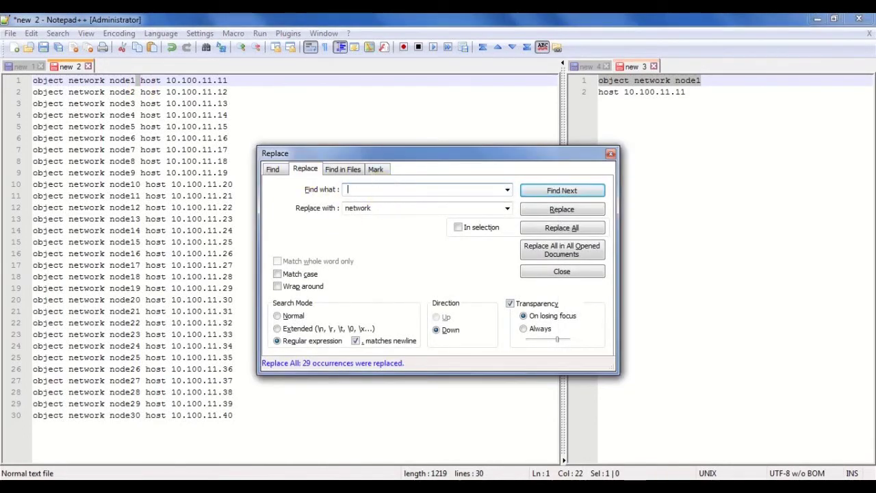
double_click(391, 209)
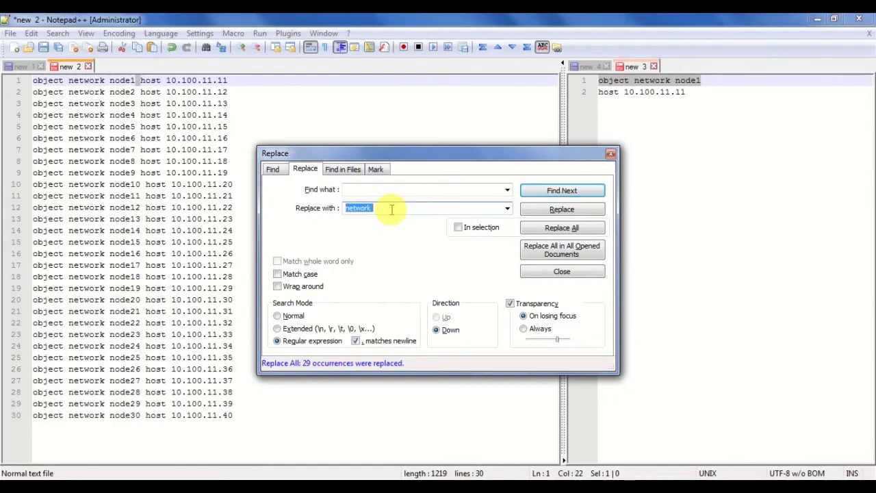
click(384, 190)
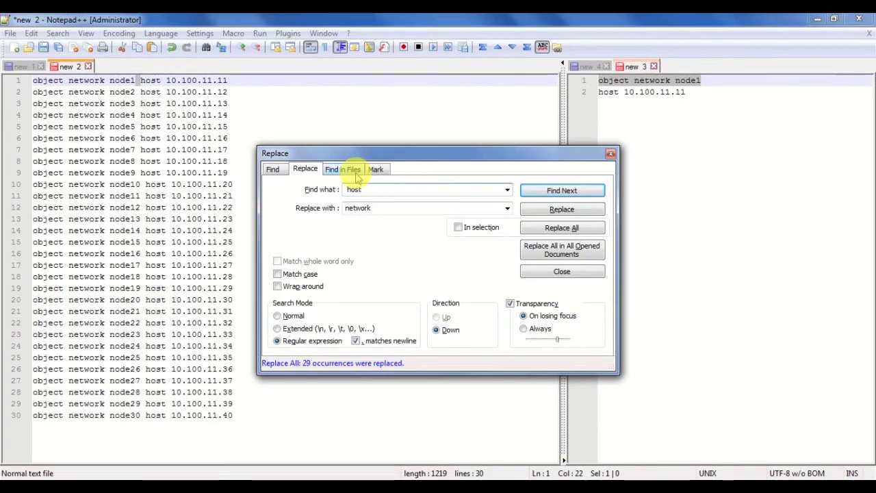
Replace all matches in new 2 with "\nhost" in regular expression mode, starting from the beginning of line 1
double_click(386, 211)
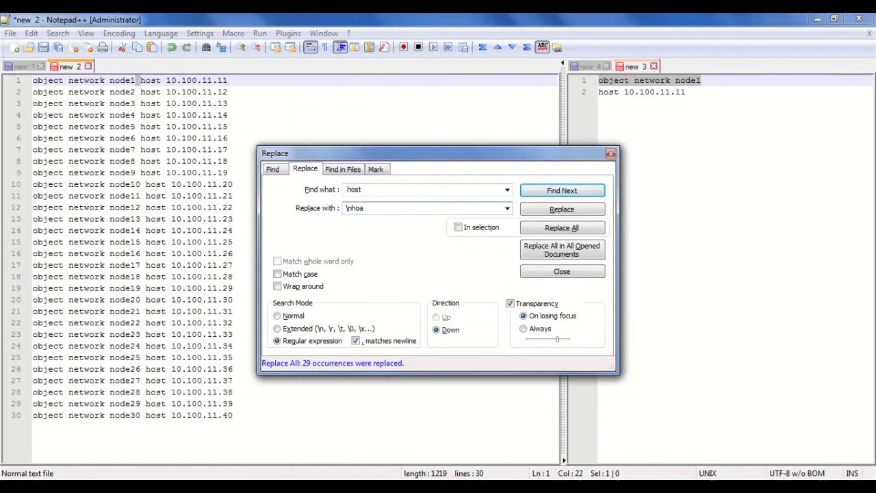
text(hoa)
key(BackSpace)
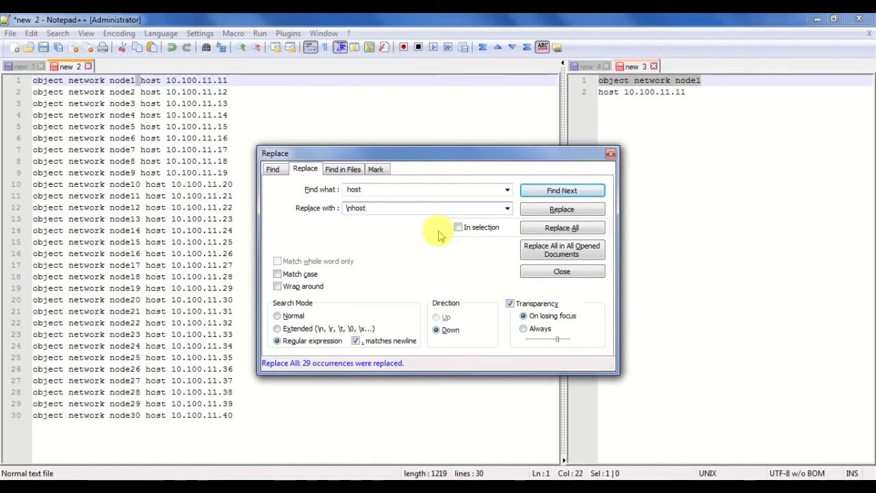
click(293, 340)
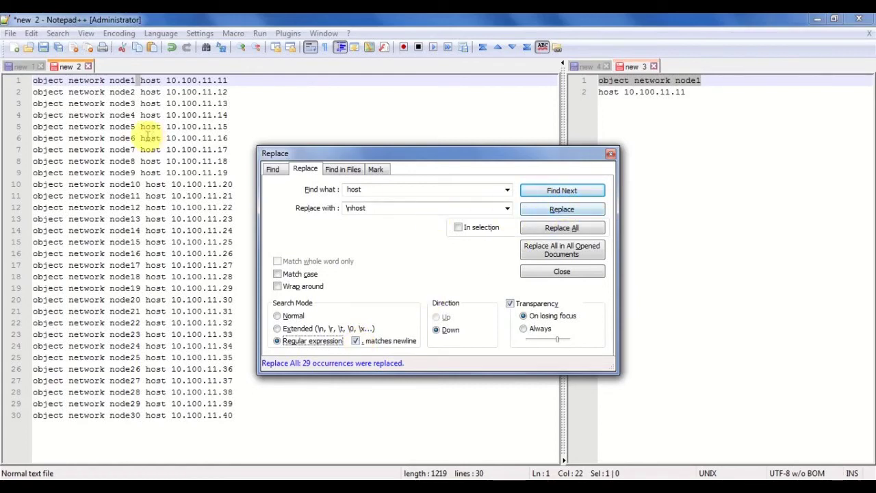
click(36, 80)
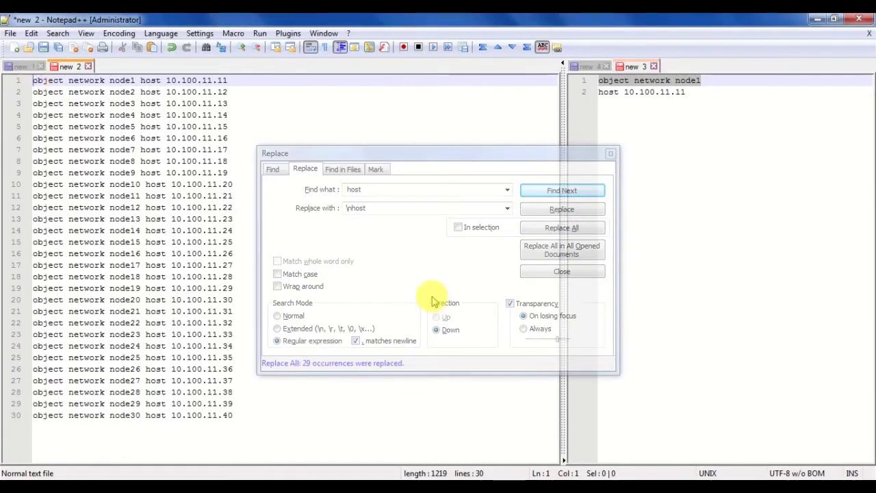
click(500, 258)
click(558, 228)
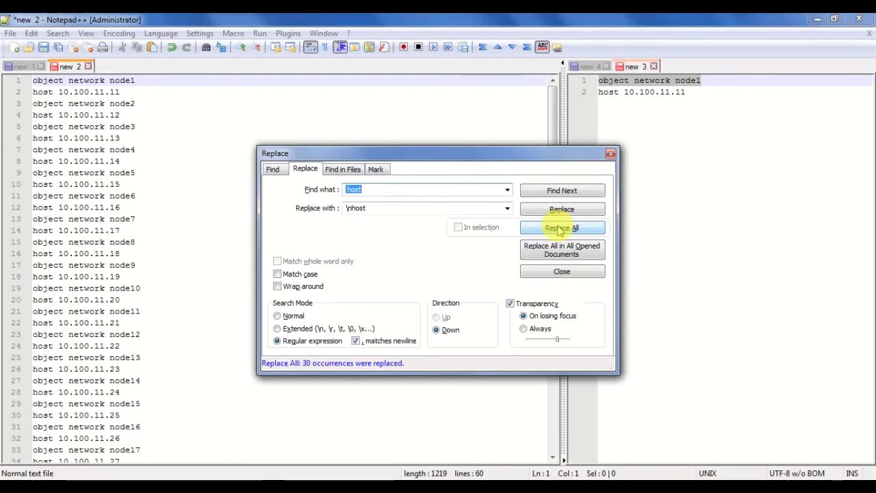
Examine the converted list in new 2 from the first object network and host pair down to the last line
drag(556, 116, 537, 19)
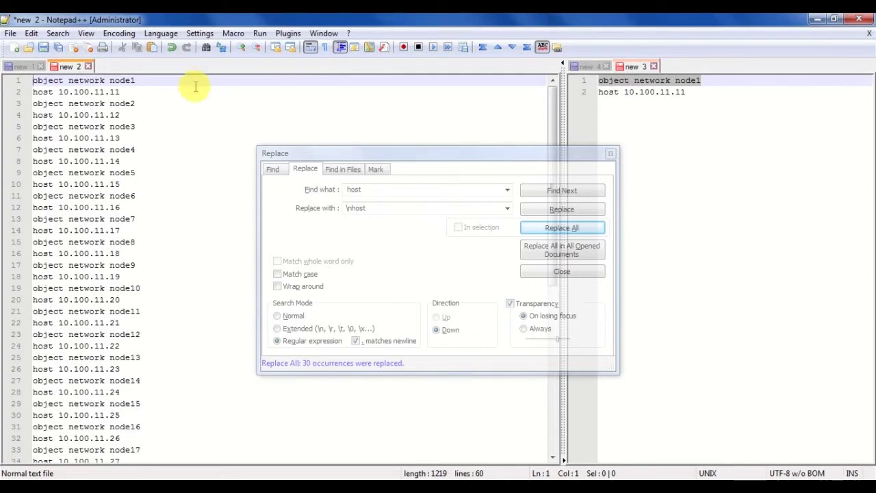
drag(120, 92, 6, 76)
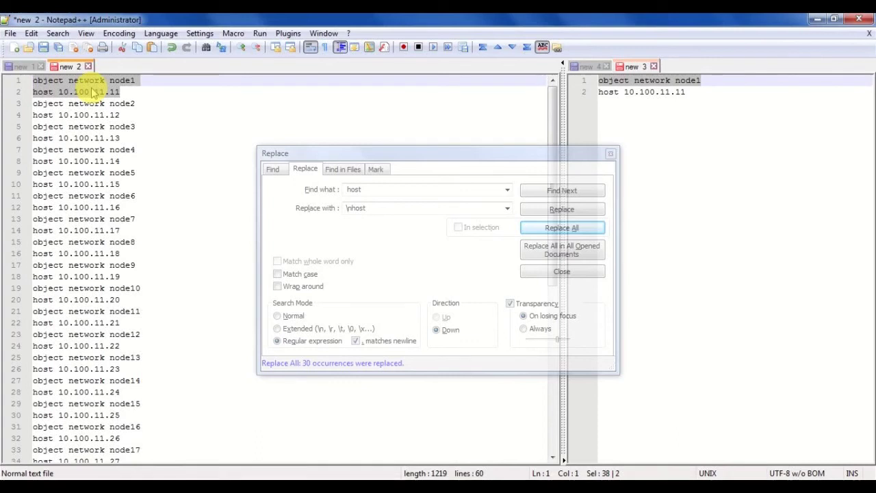
click(188, 159)
click(32, 80)
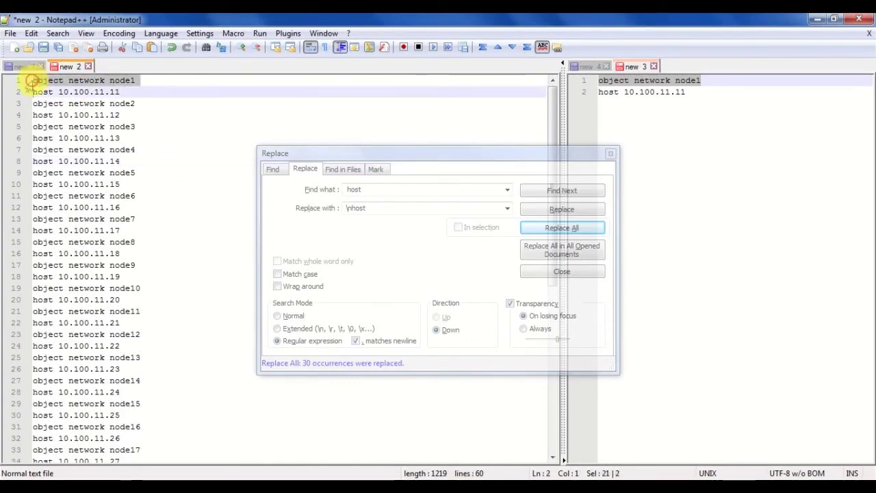
drag(31, 80, 123, 466)
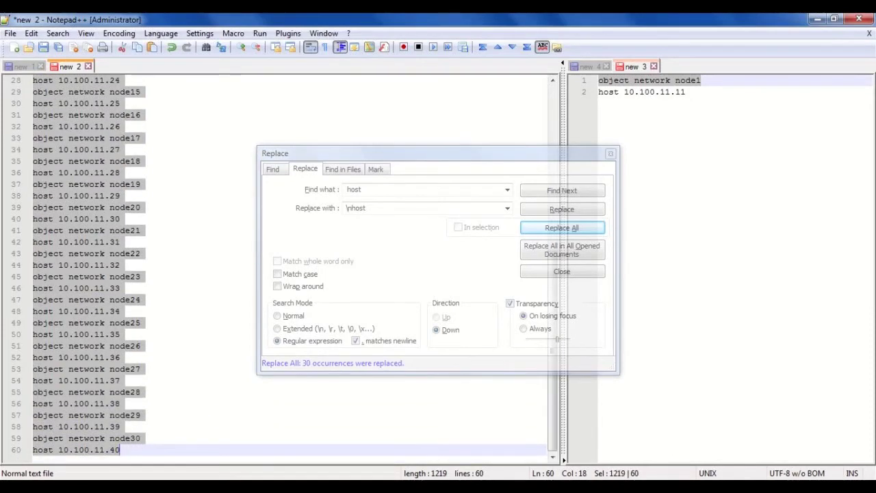
mouse_move(356, 485)
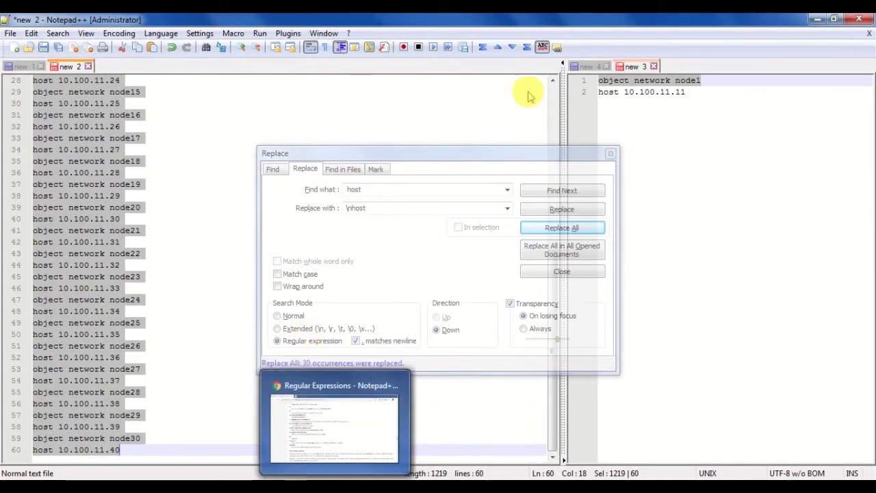
click(553, 92)
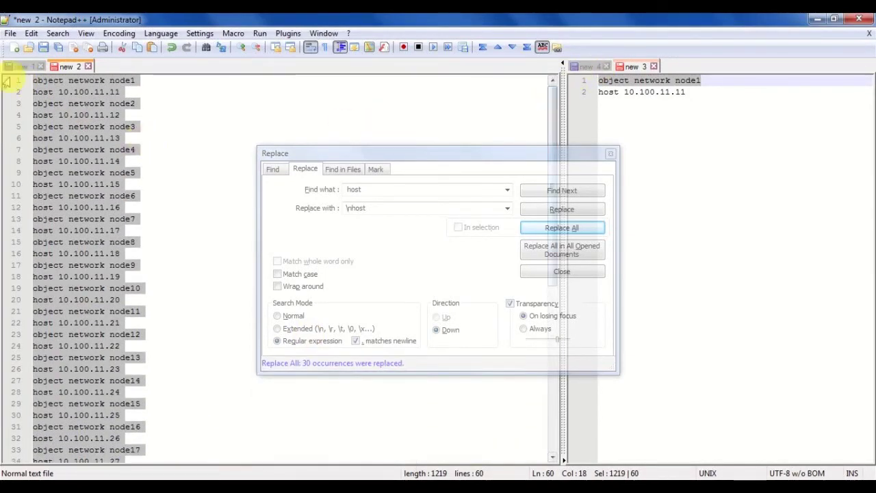
click(32, 81)
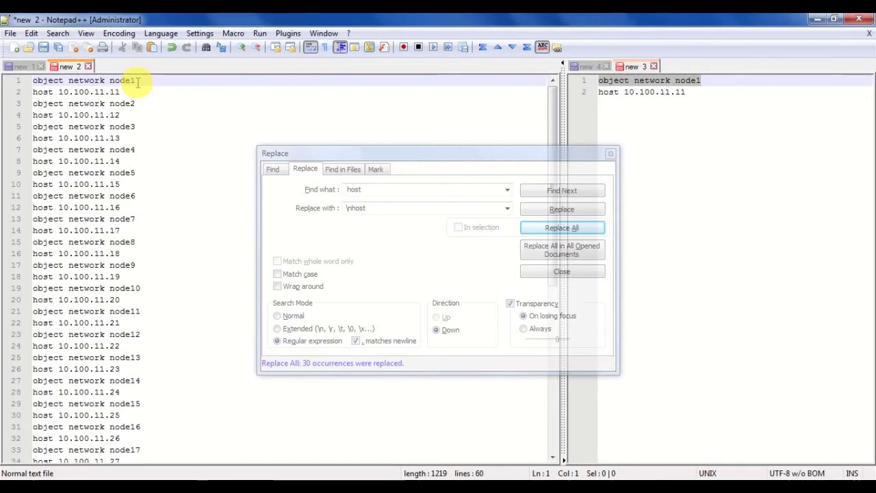
drag(138, 81, 107, 78)
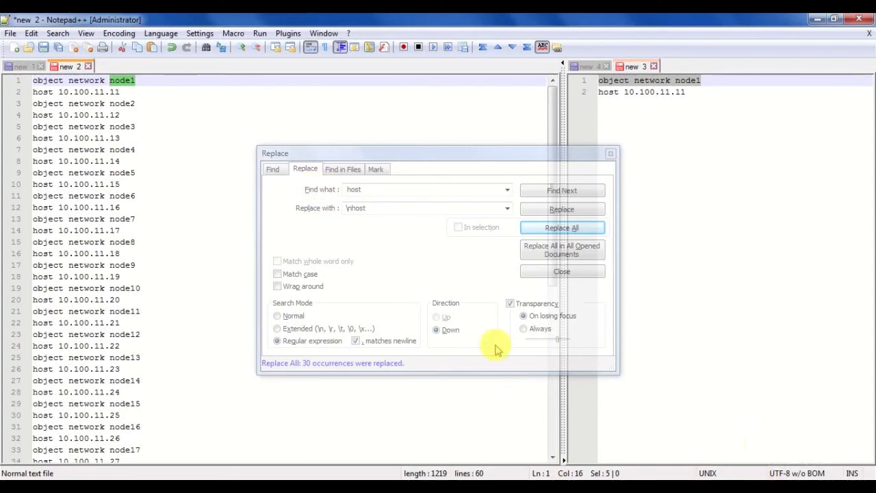
click(370, 240)
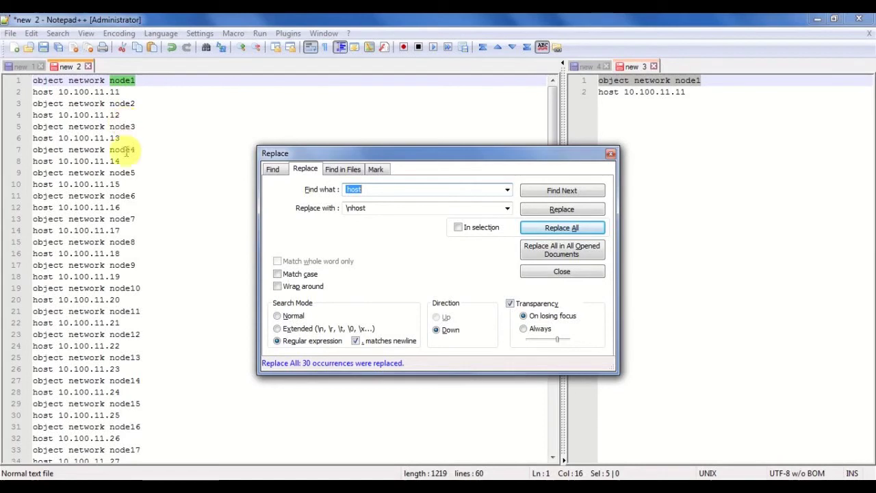
Create a new document containing the line "node1 10.100.11.1" and place the cursor just before the IP address
double_click(137, 66)
text(n)
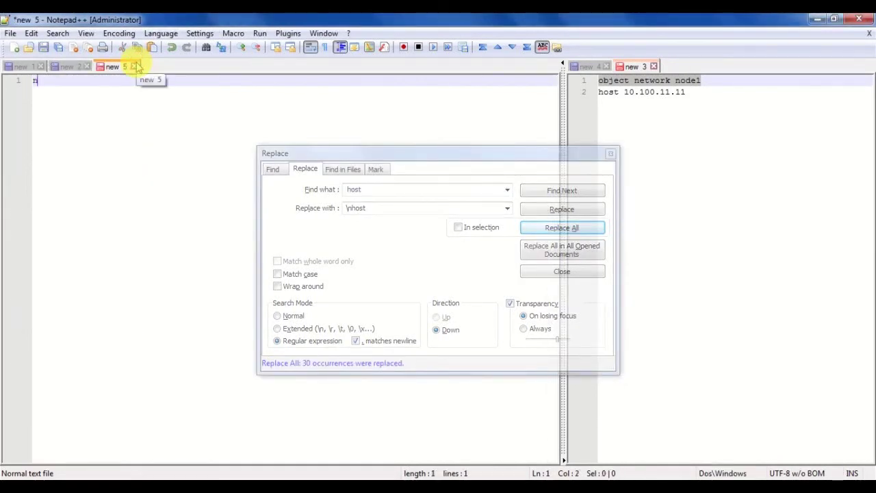
text(ode1 10.100.)
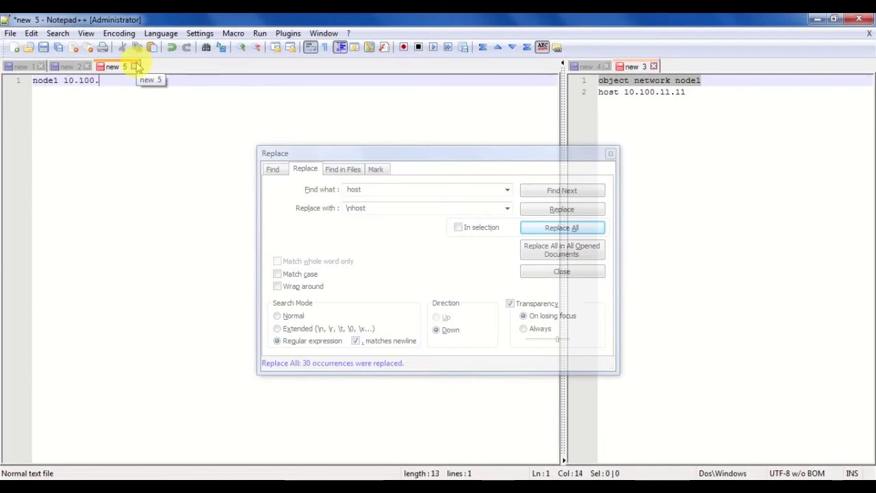
text(11.1)
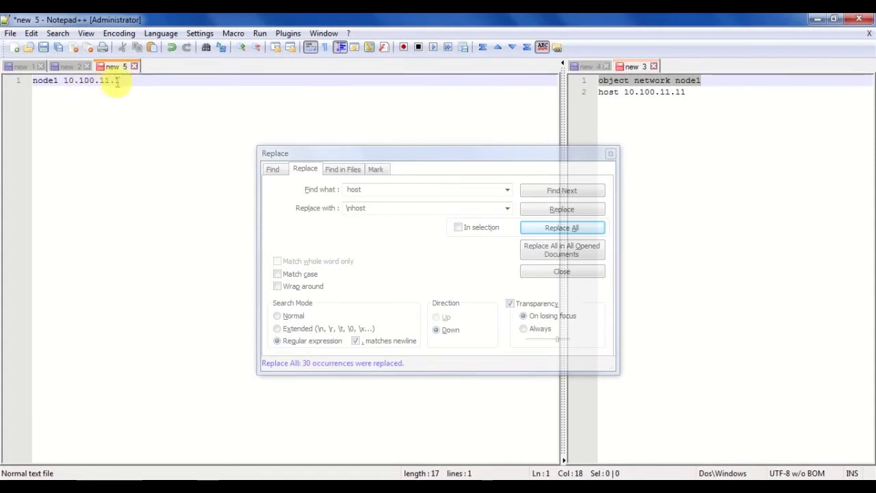
click(62, 82)
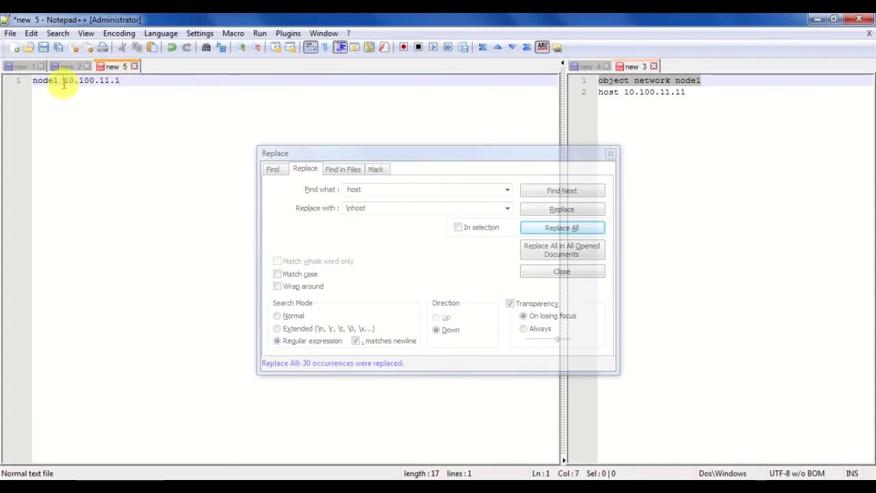
Replace the space between node1 and 10.100.11.1 in new 5 with a tab character
key(BackSpace)
key(Tab)
click(181, 80)
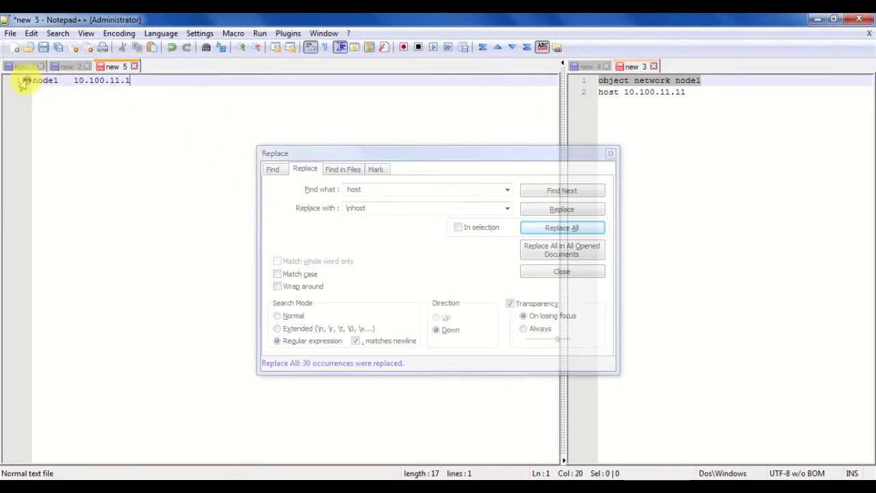
Set the search term to "\t" and the replacement text to " host ", with a space on each side of host
click(283, 208)
click(375, 190)
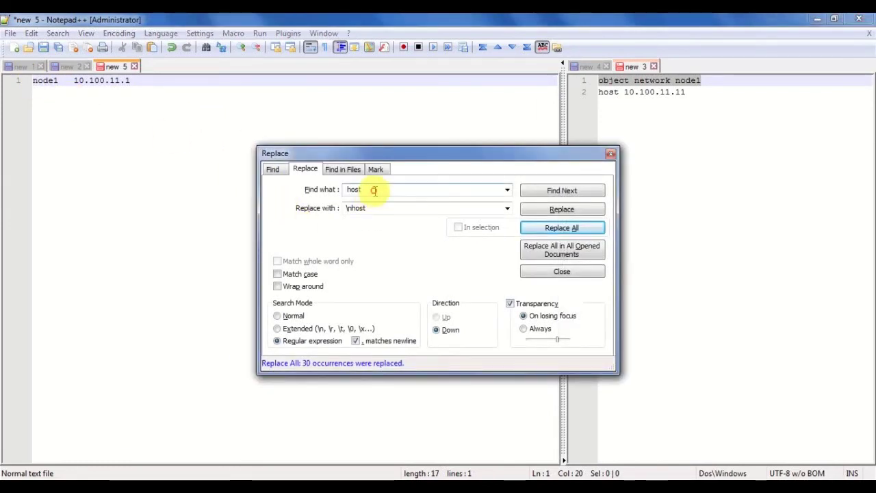
drag(373, 191, 272, 179)
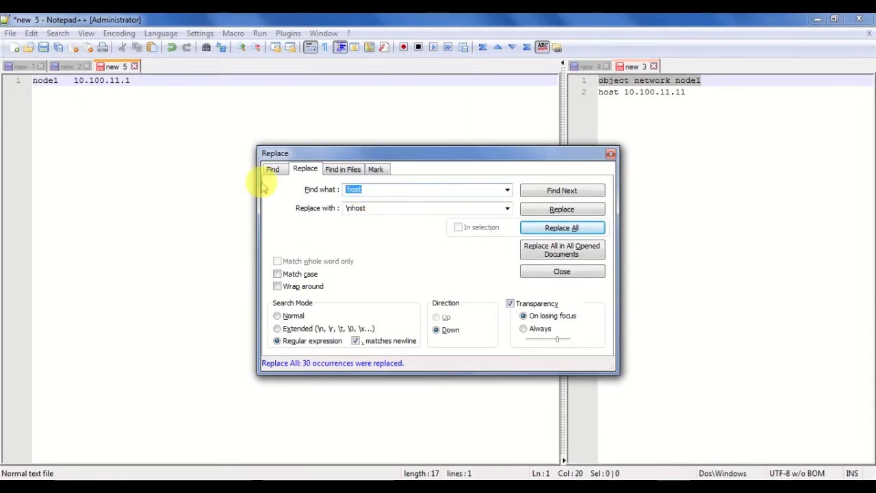
text(\t)
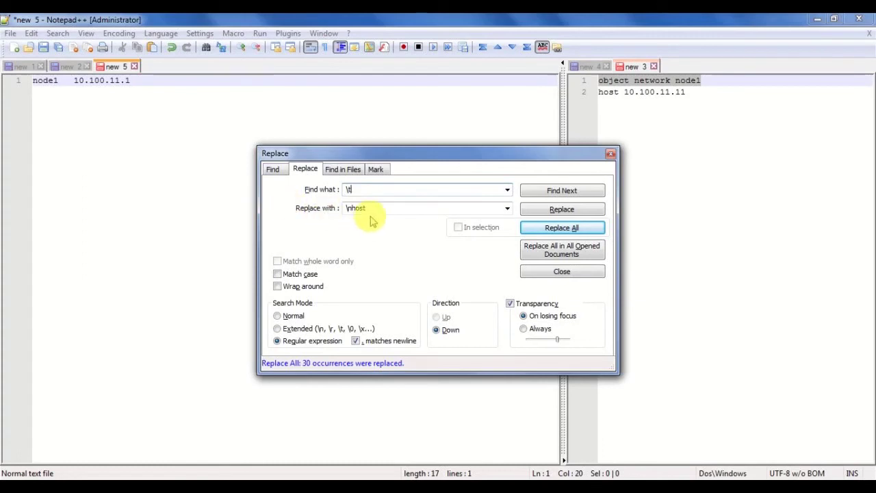
double_click(375, 207)
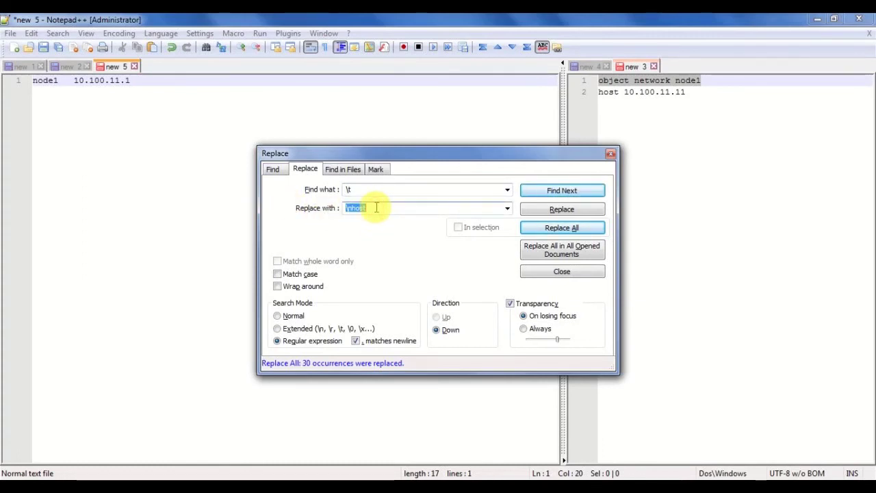
key(BackSpace)
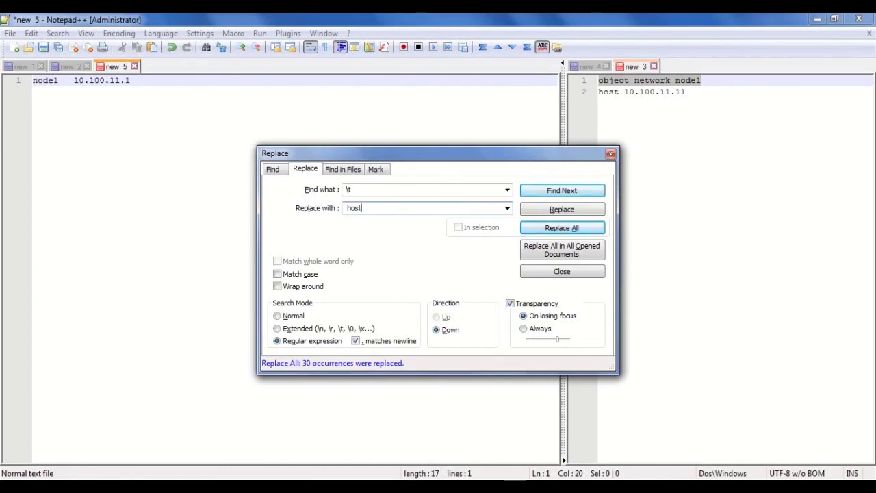
Replace all tabs in new 5 with " host " in regular expression mode, starting from the beginning of line 1
click(572, 230)
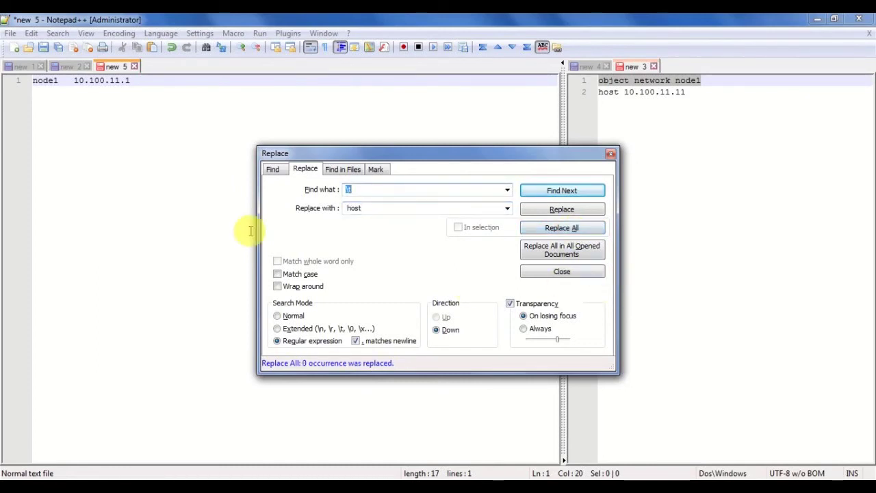
click(33, 82)
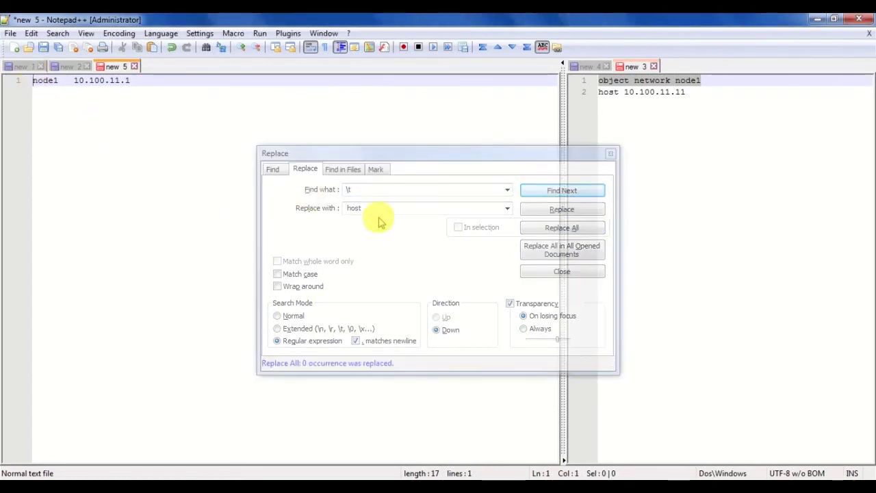
click(457, 252)
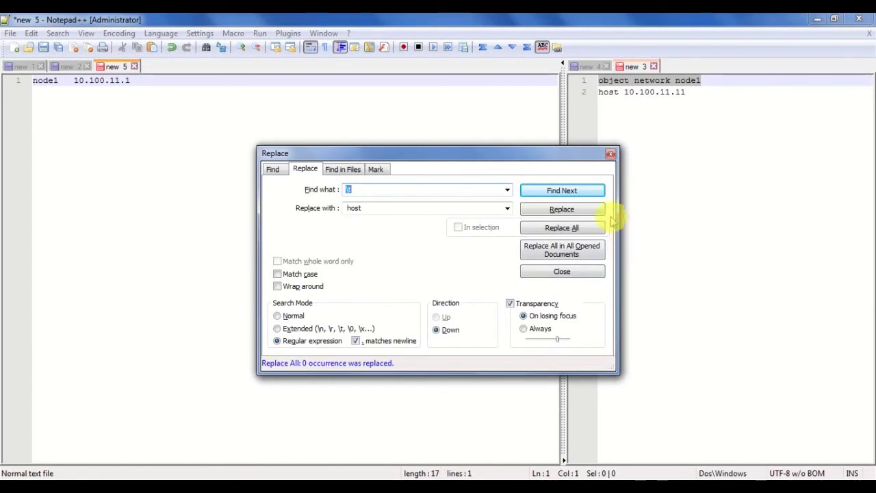
click(581, 236)
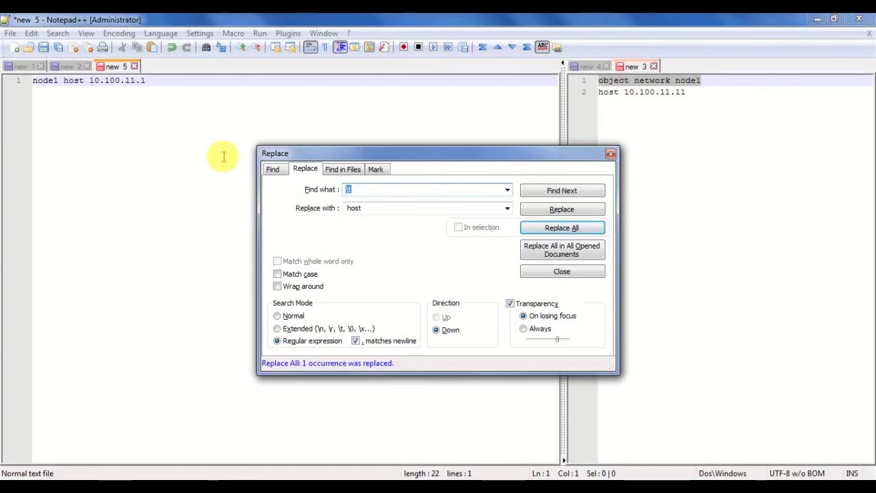
click(168, 83)
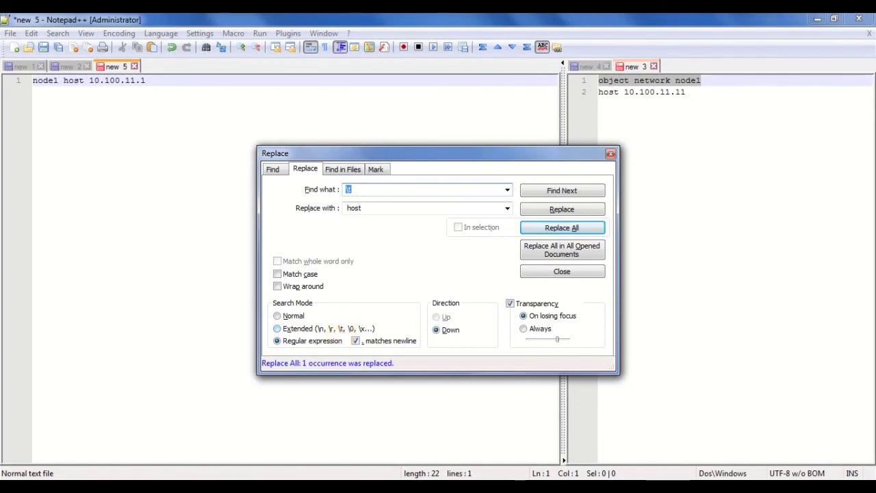
Switch to the Notepad++ Wiki page on Regular Expressions in Chrome, return to the page's beginning and select its web address
mouse_move(334, 492)
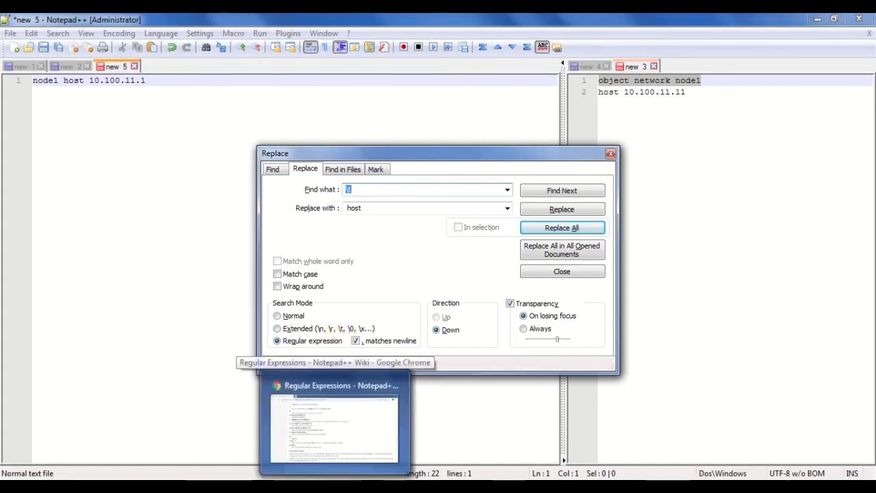
click(335, 421)
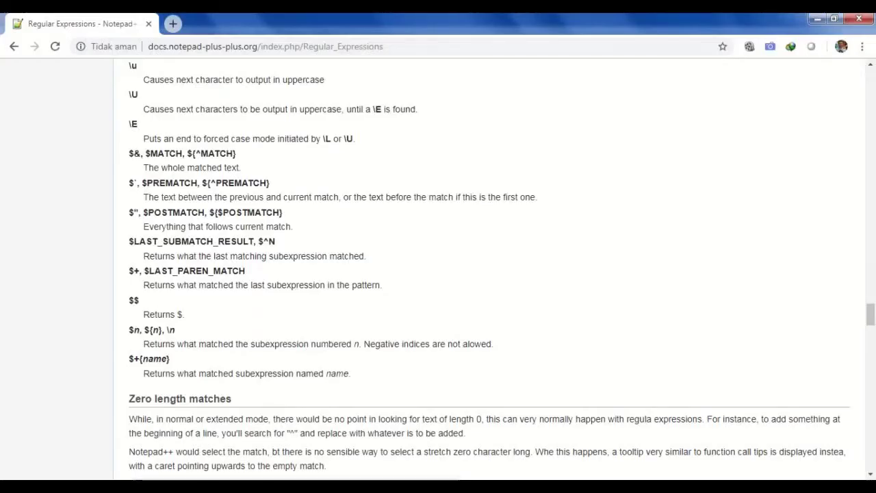
click(870, 106)
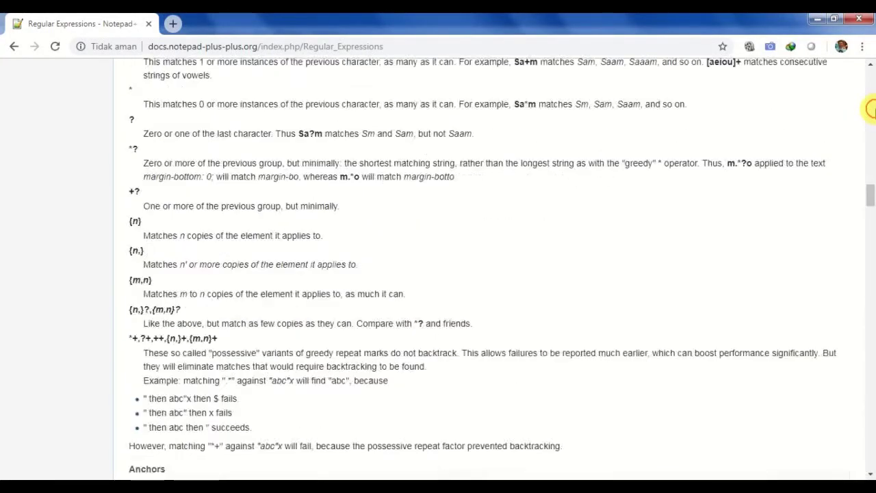
drag(870, 99, 868, 66)
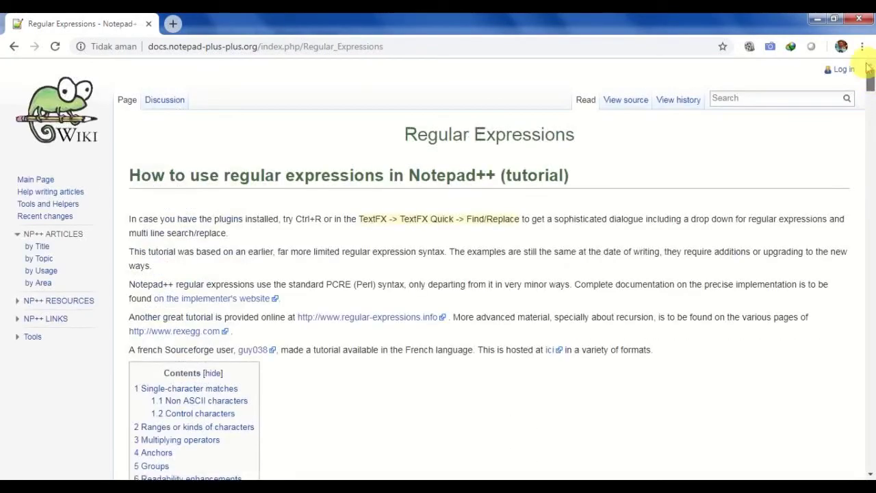
click(398, 48)
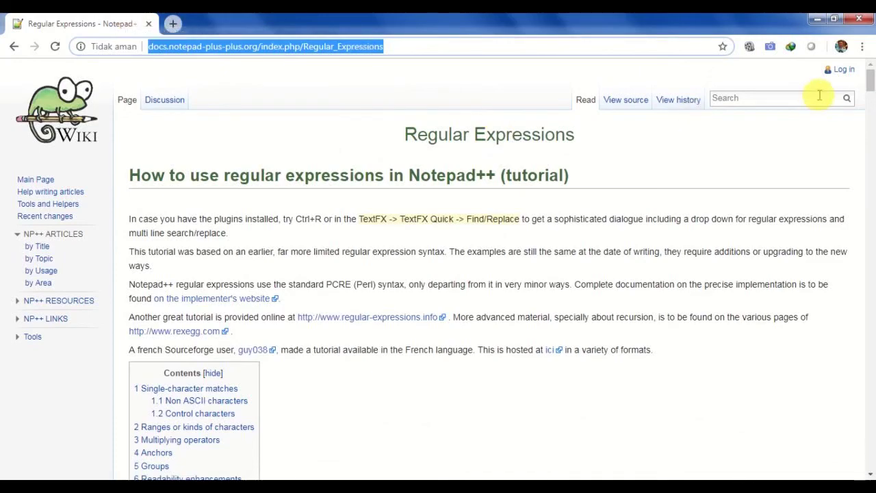
Examine the \t, \n and \r entries in the Control characters section of the Regular Expressions article
click(869, 88)
drag(869, 88, 869, 130)
click(505, 373)
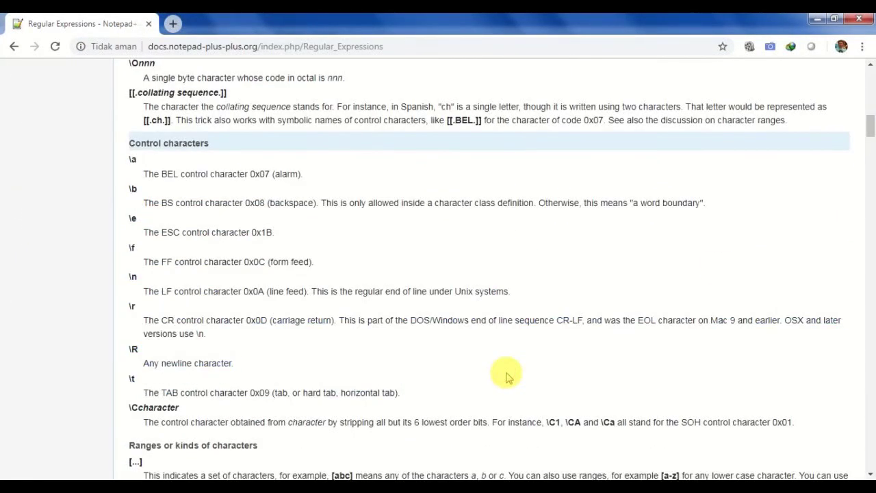
drag(128, 378, 137, 380)
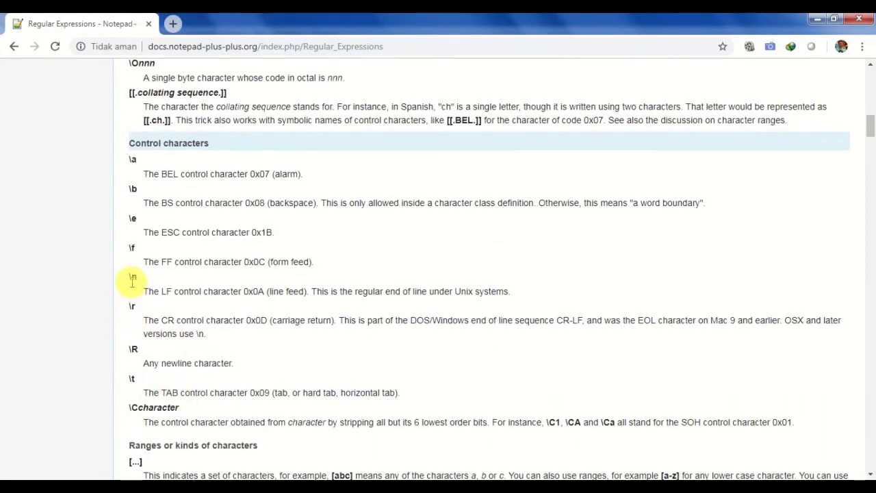
drag(128, 277, 133, 278)
drag(204, 291, 230, 292)
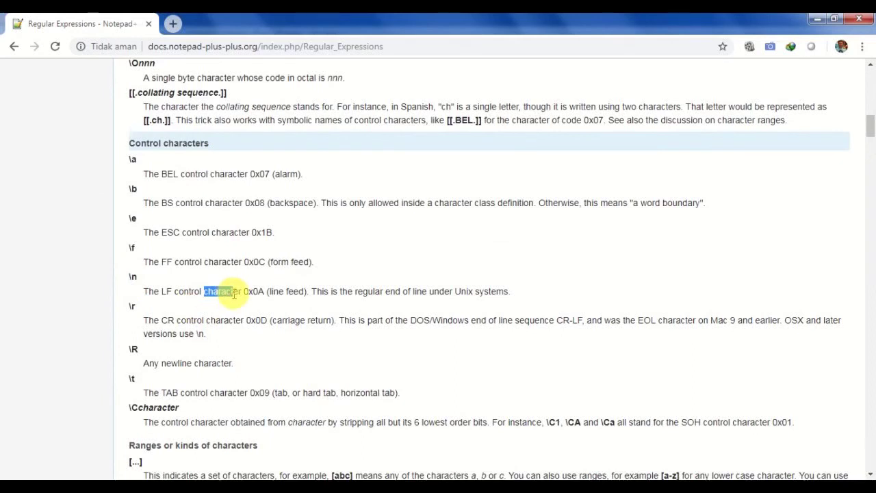
drag(143, 319, 168, 320)
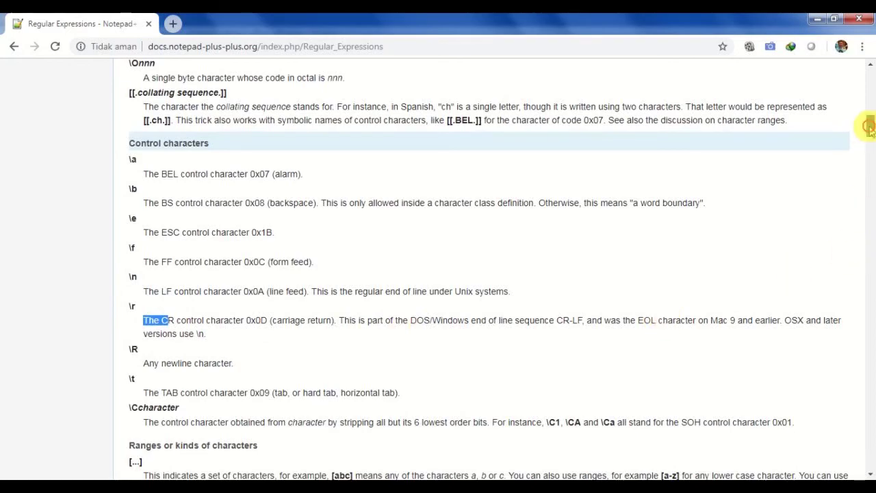
Leave the wiki article, return to Notepad++ and close the Replace dialog
drag(870, 126, 862, 53)
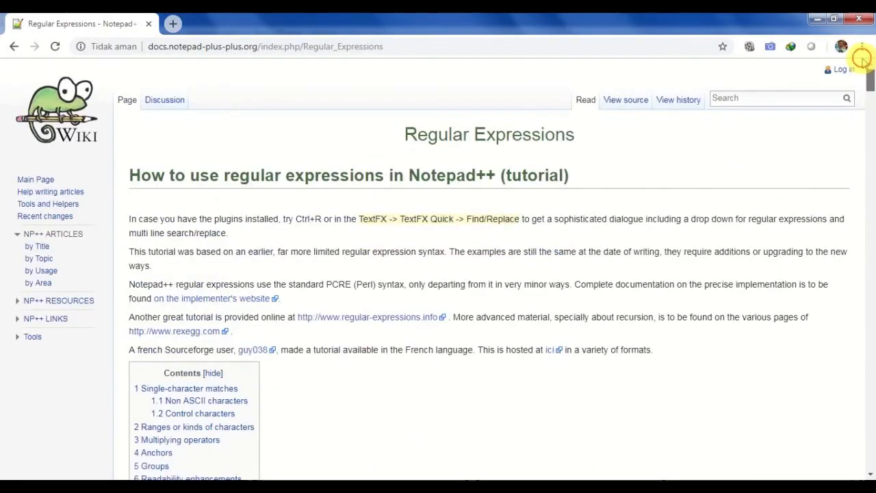
click(817, 19)
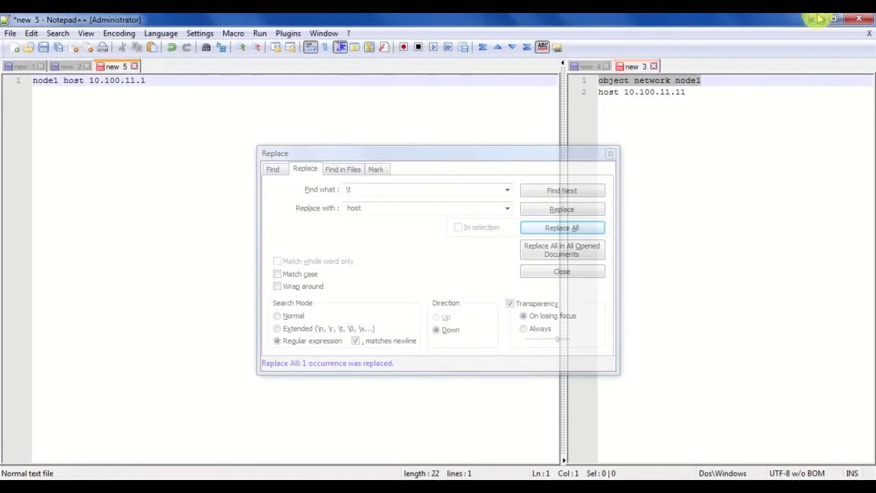
click(610, 154)
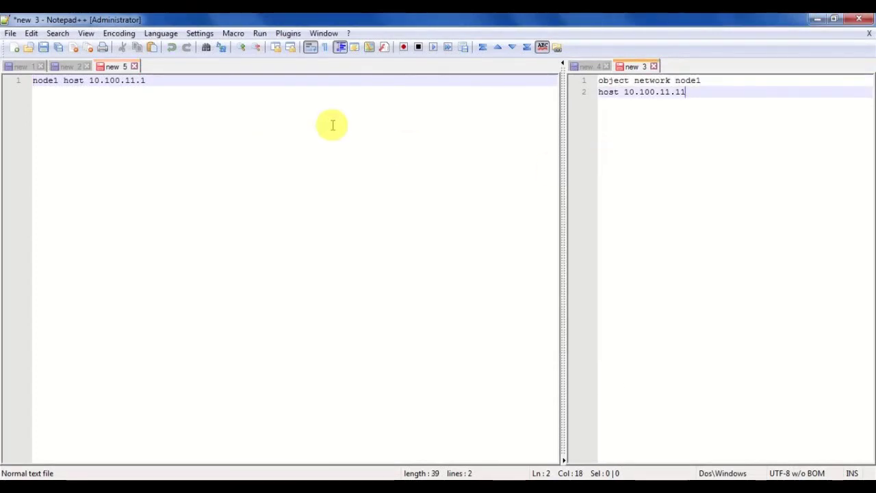